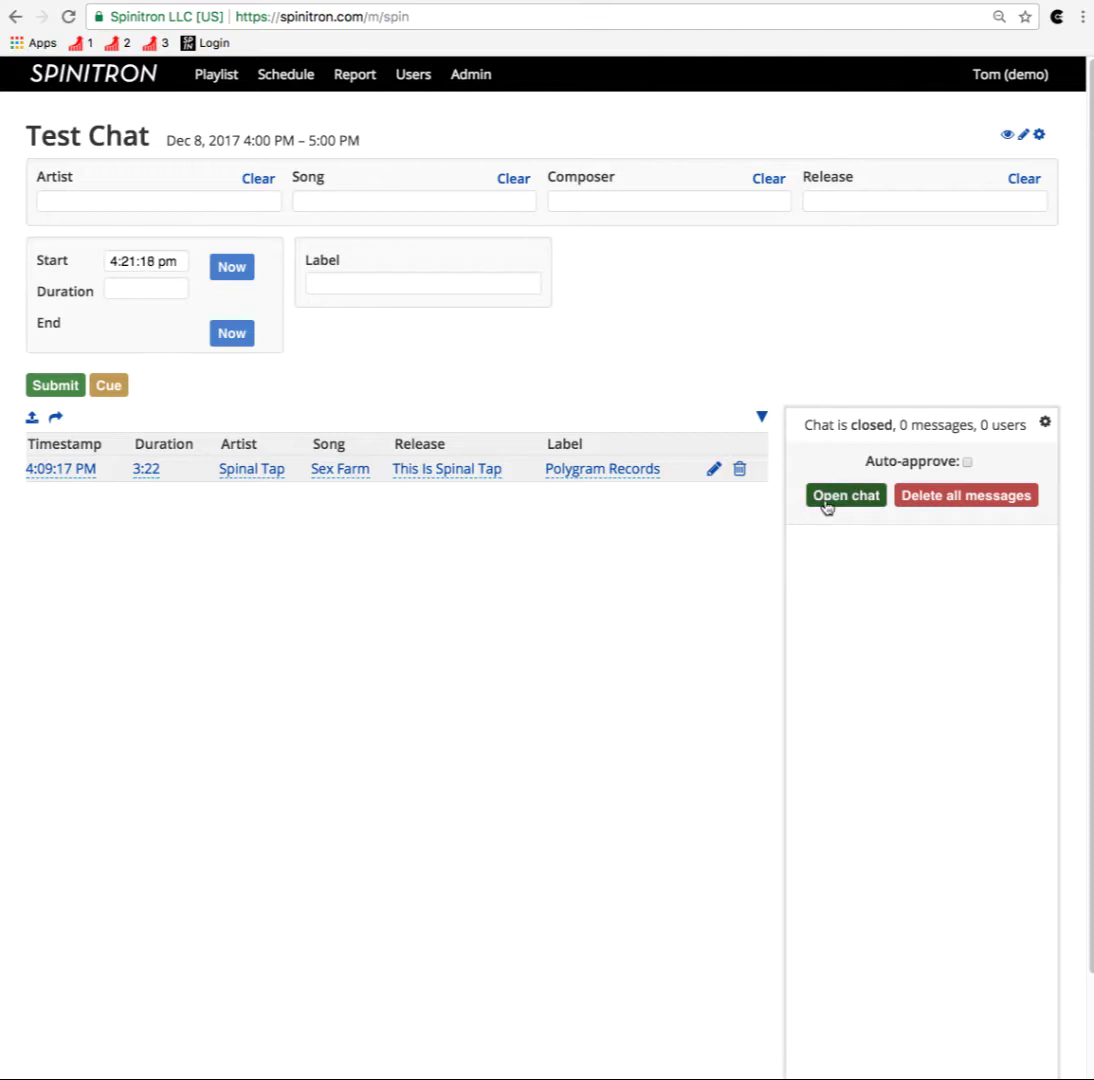
Step: Leave auto-approve unticked and delete all existing Test Chat messages
left_click(968, 463)
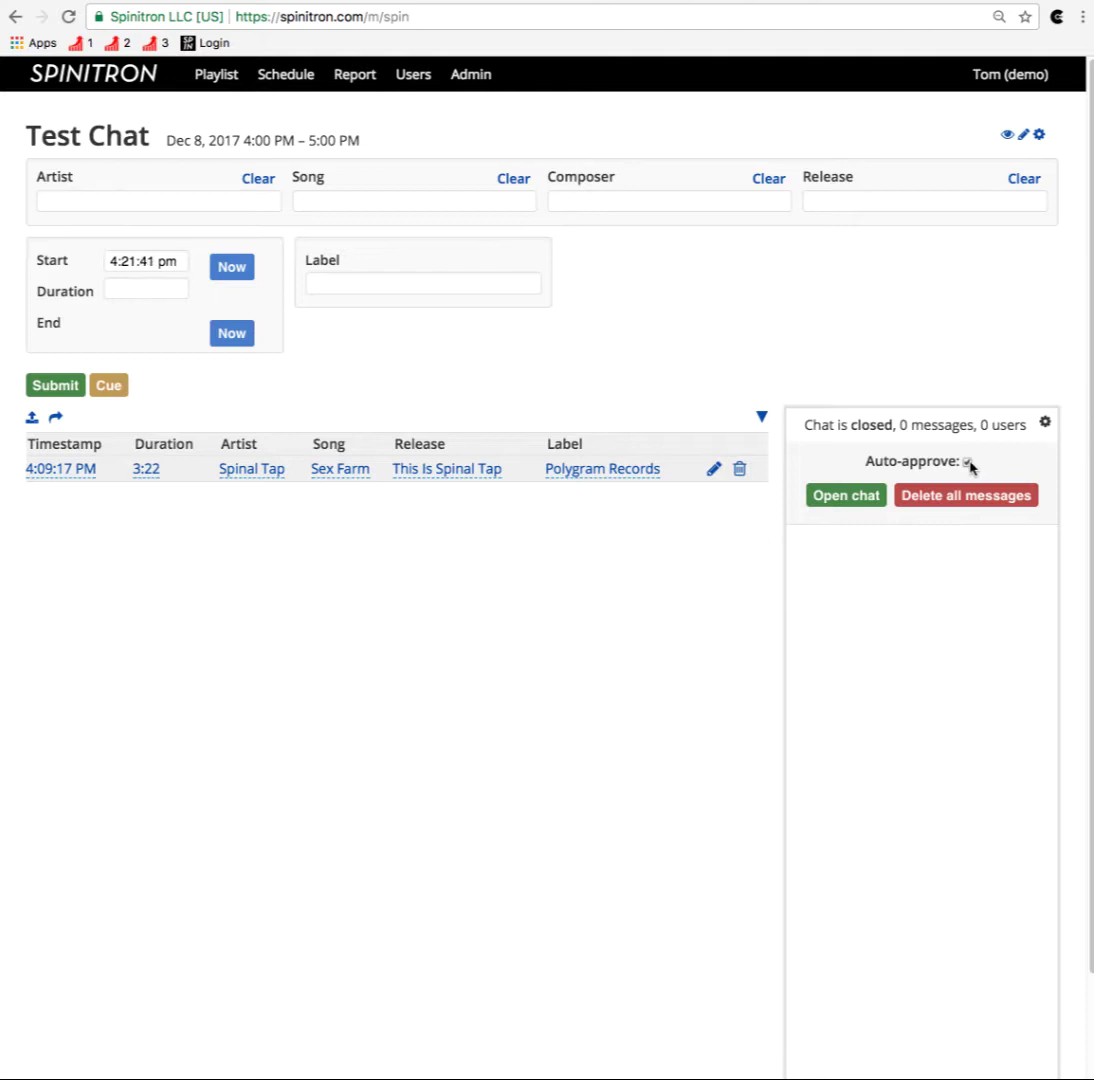
left_click(967, 462)
left_click(1045, 424)
left_click(1045, 424)
left_click(826, 504)
left_click(968, 507)
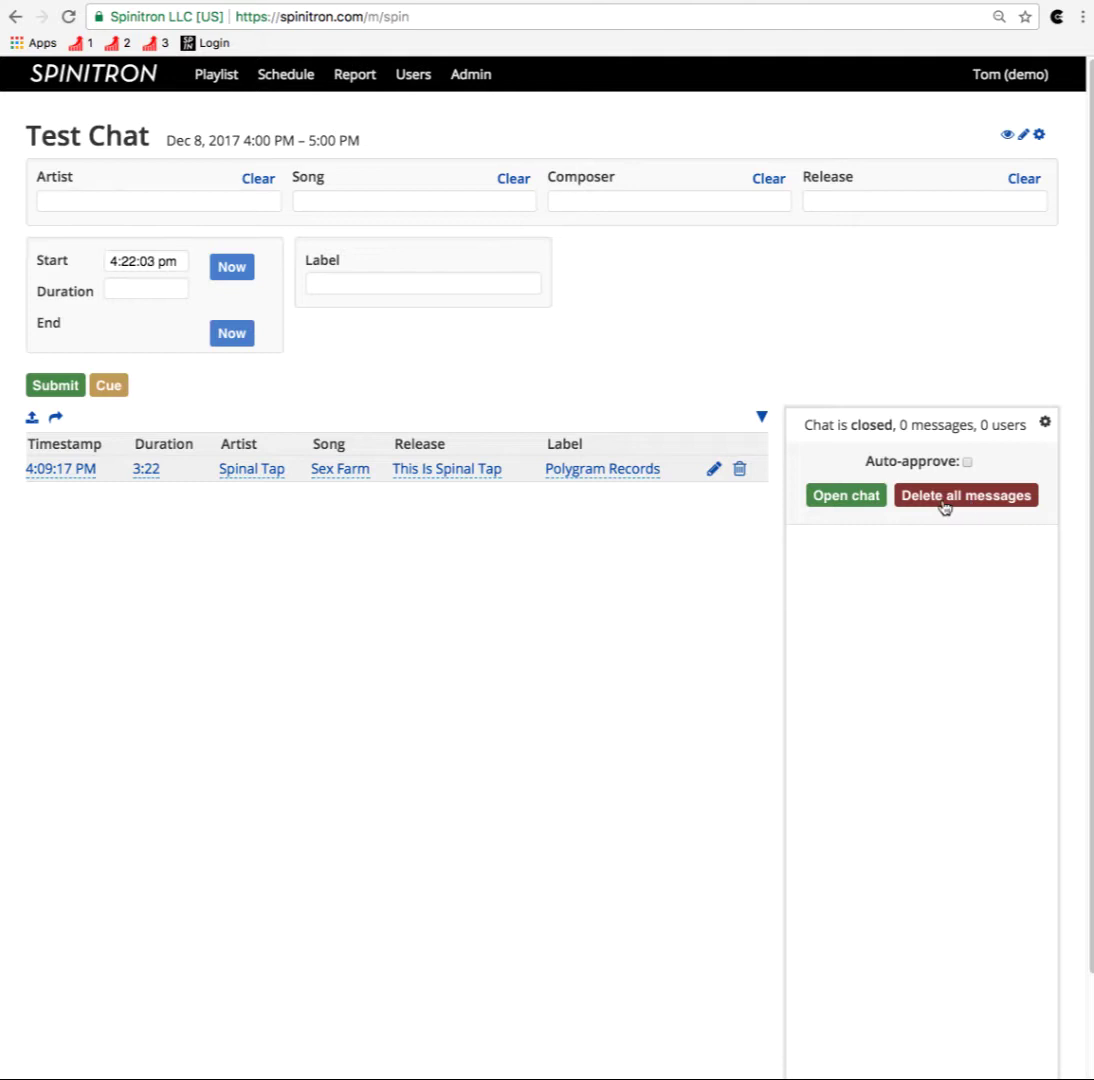
Step: Open the Test Chat to listeners, show its message box, and start an incognito window
left_click(851, 497)
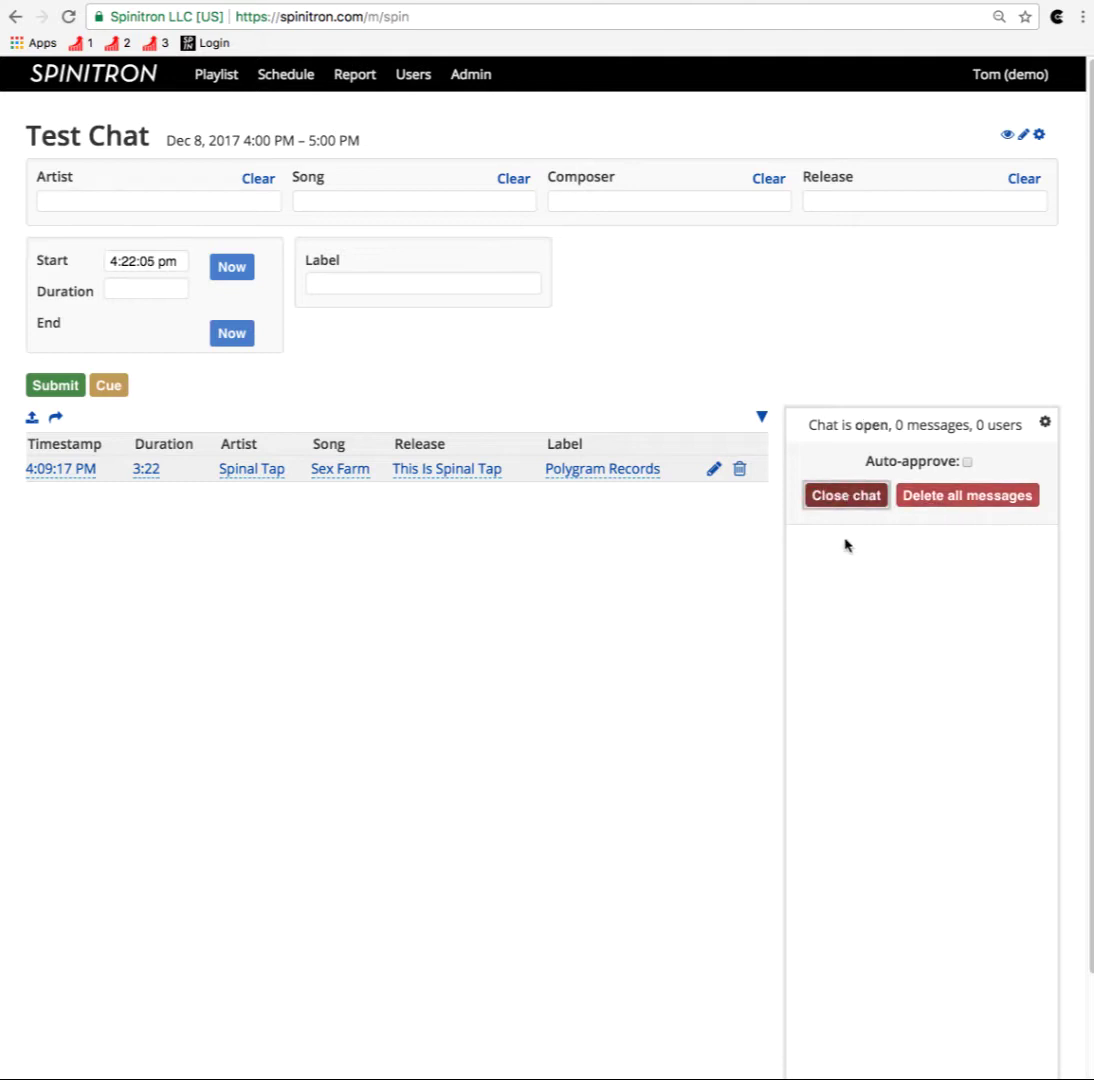
left_click(1044, 421)
left_click(925, 473)
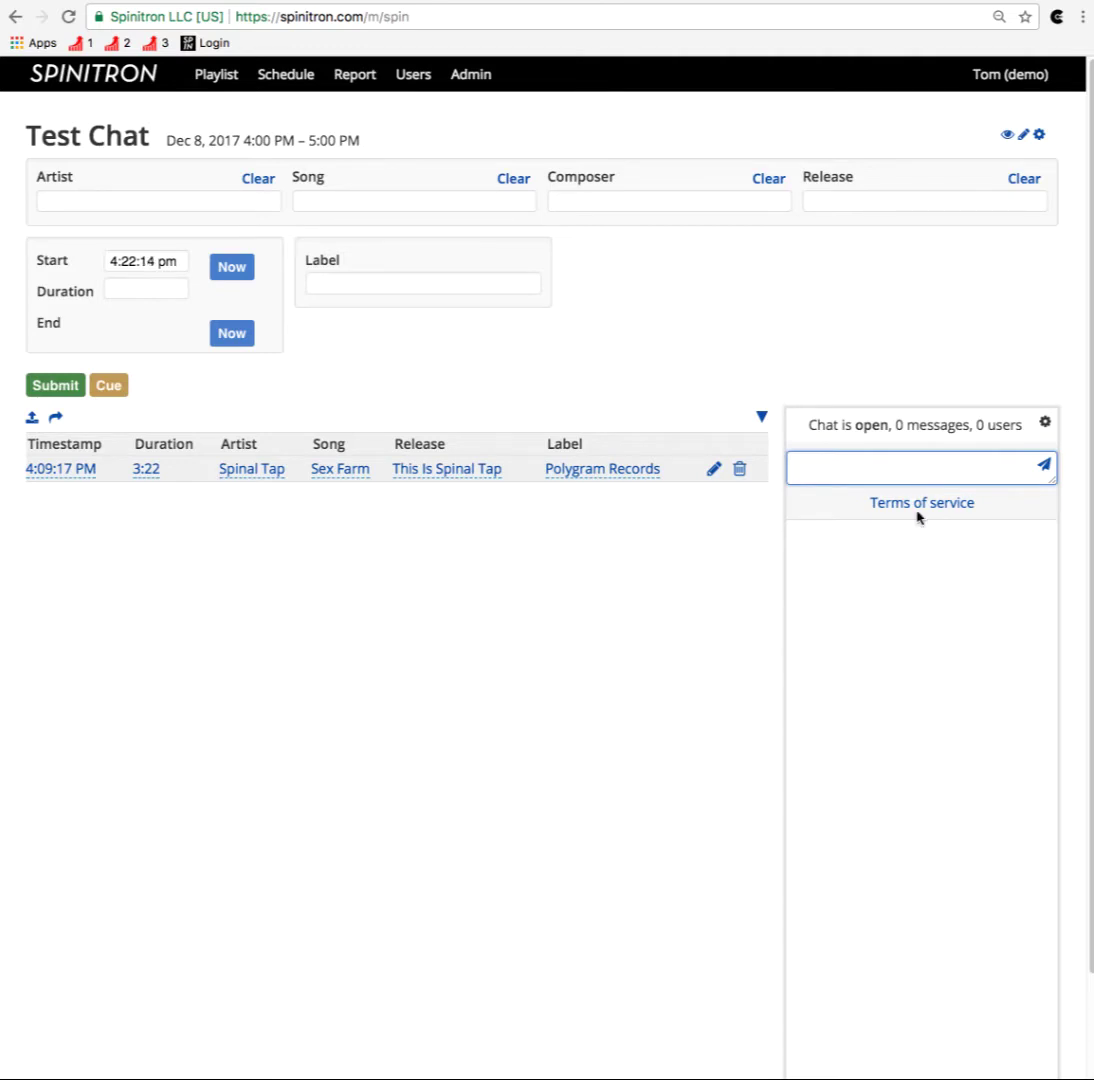
left_click(588, 686)
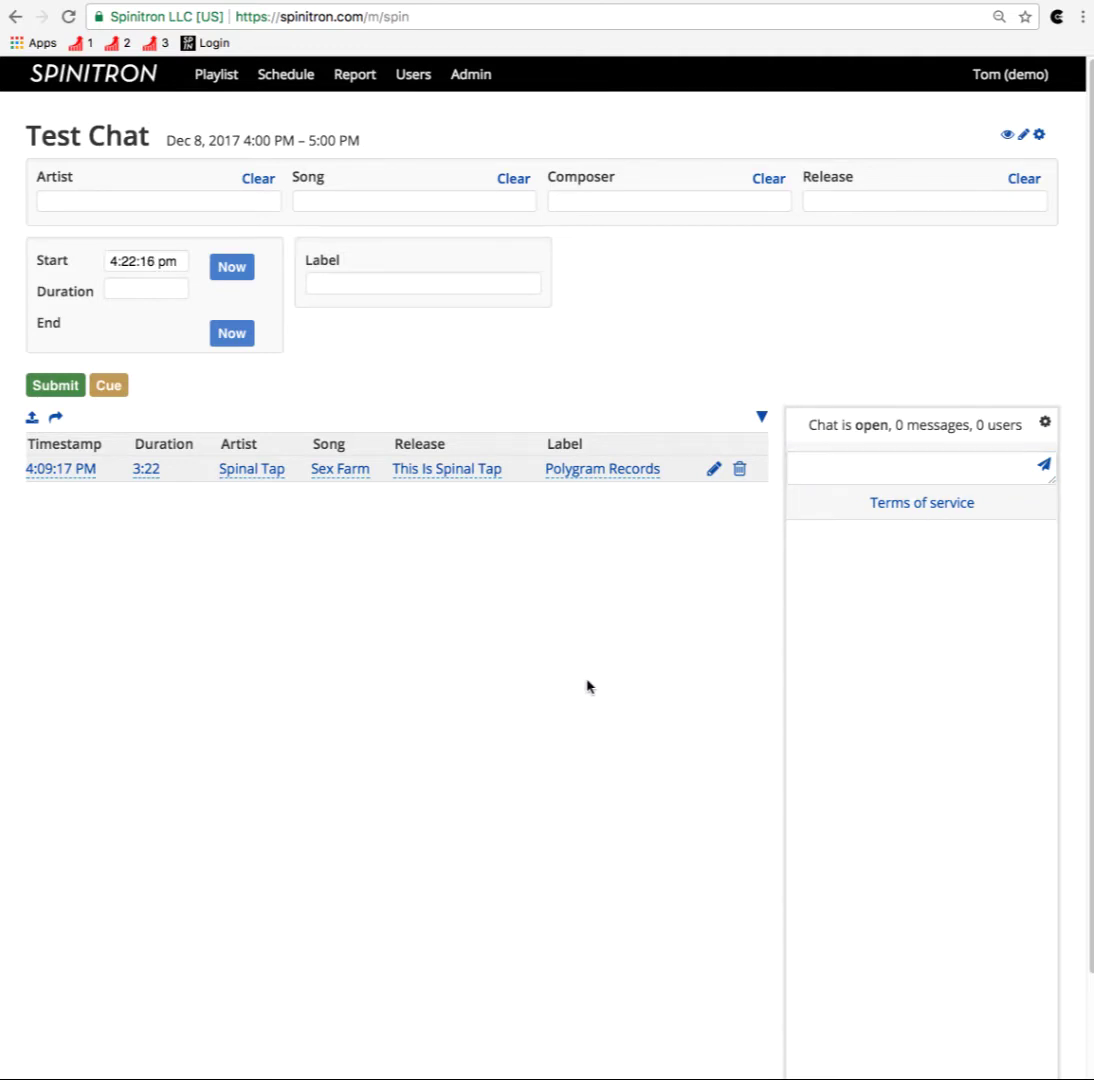
key("super+shift+n")
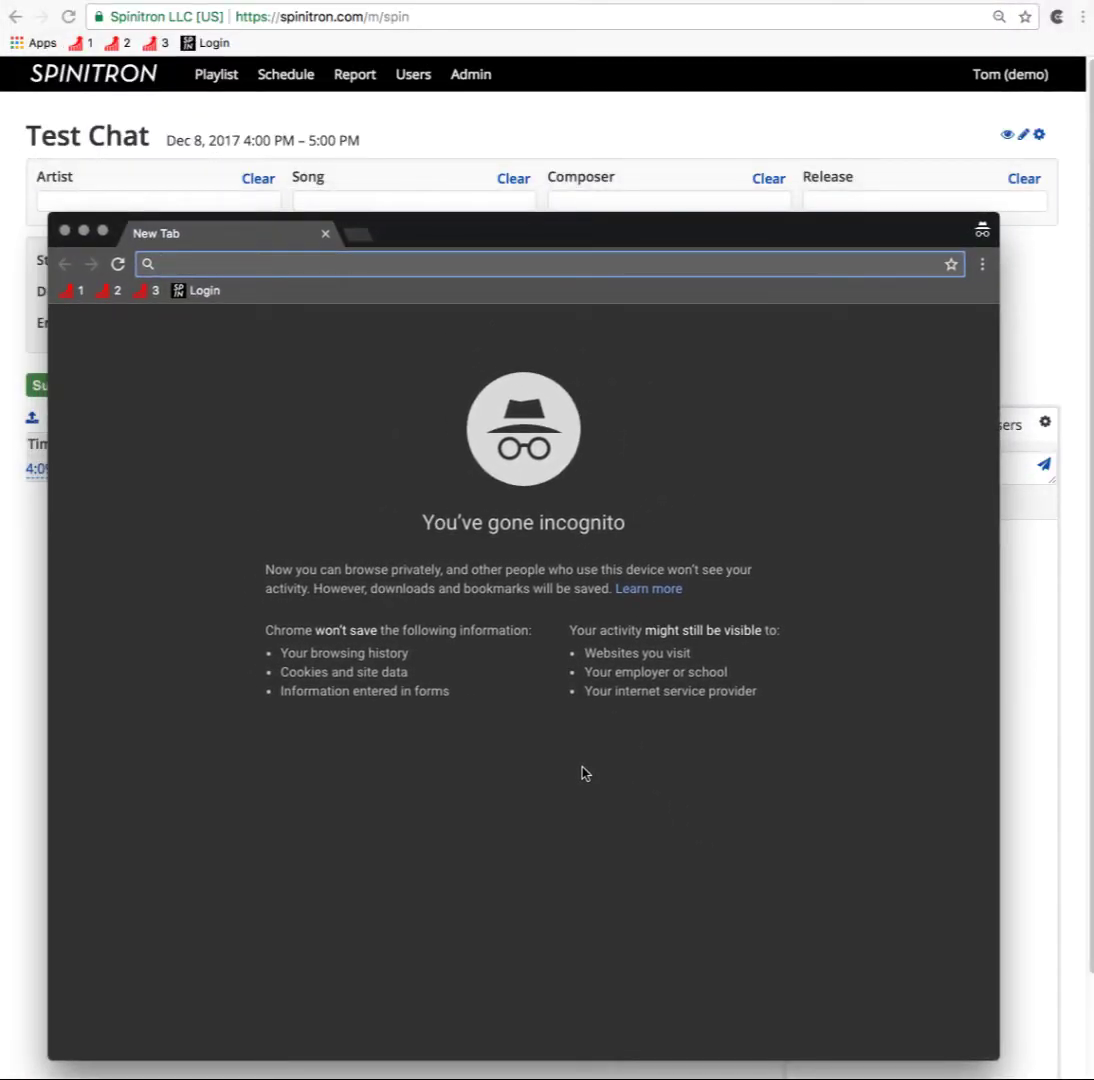
Step: Load spinitron.com/demo in the incognito window and go to the public Test Chat playlist page
type("spinitron.com/de")
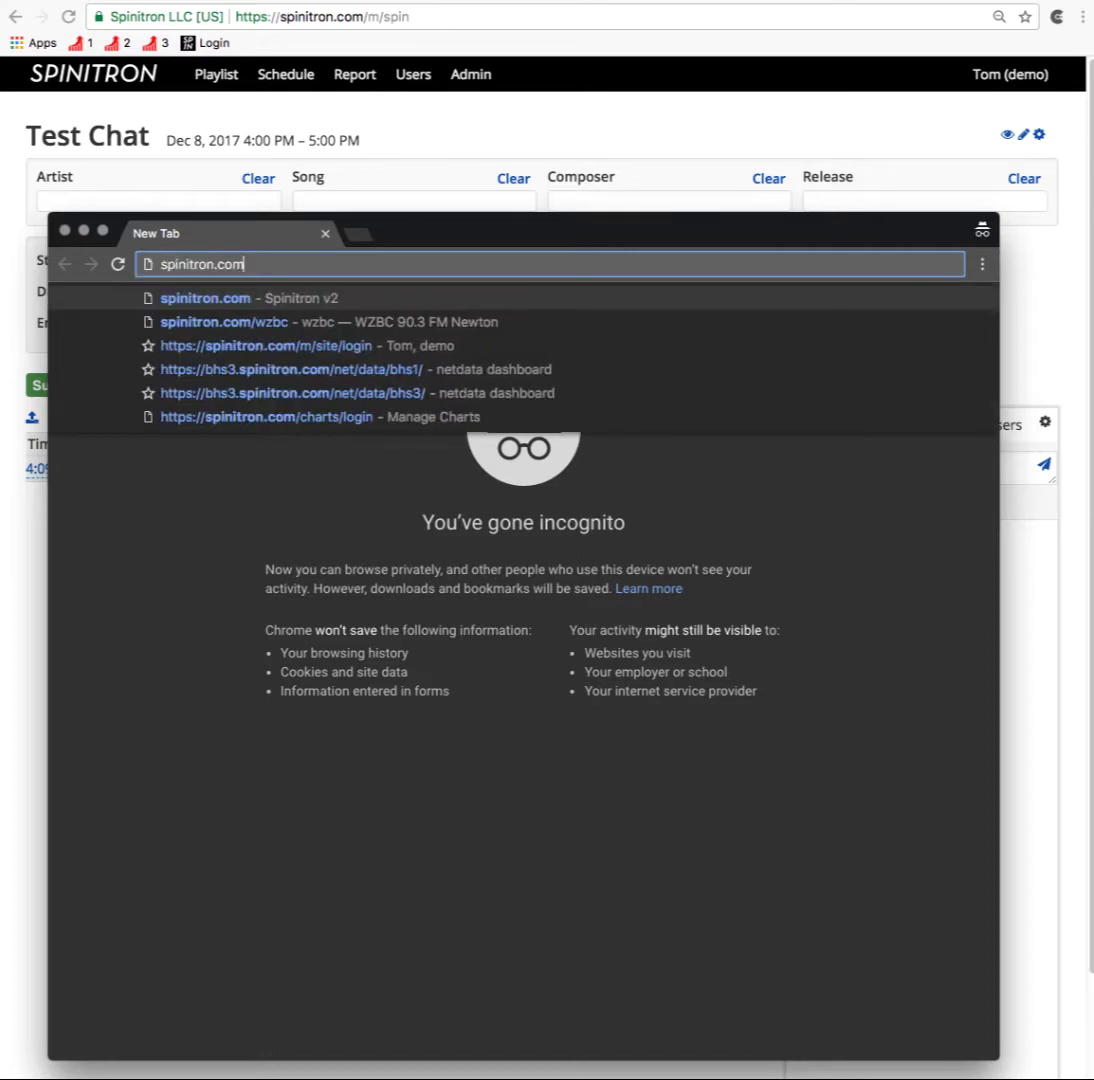
type("mo")
key("Return")
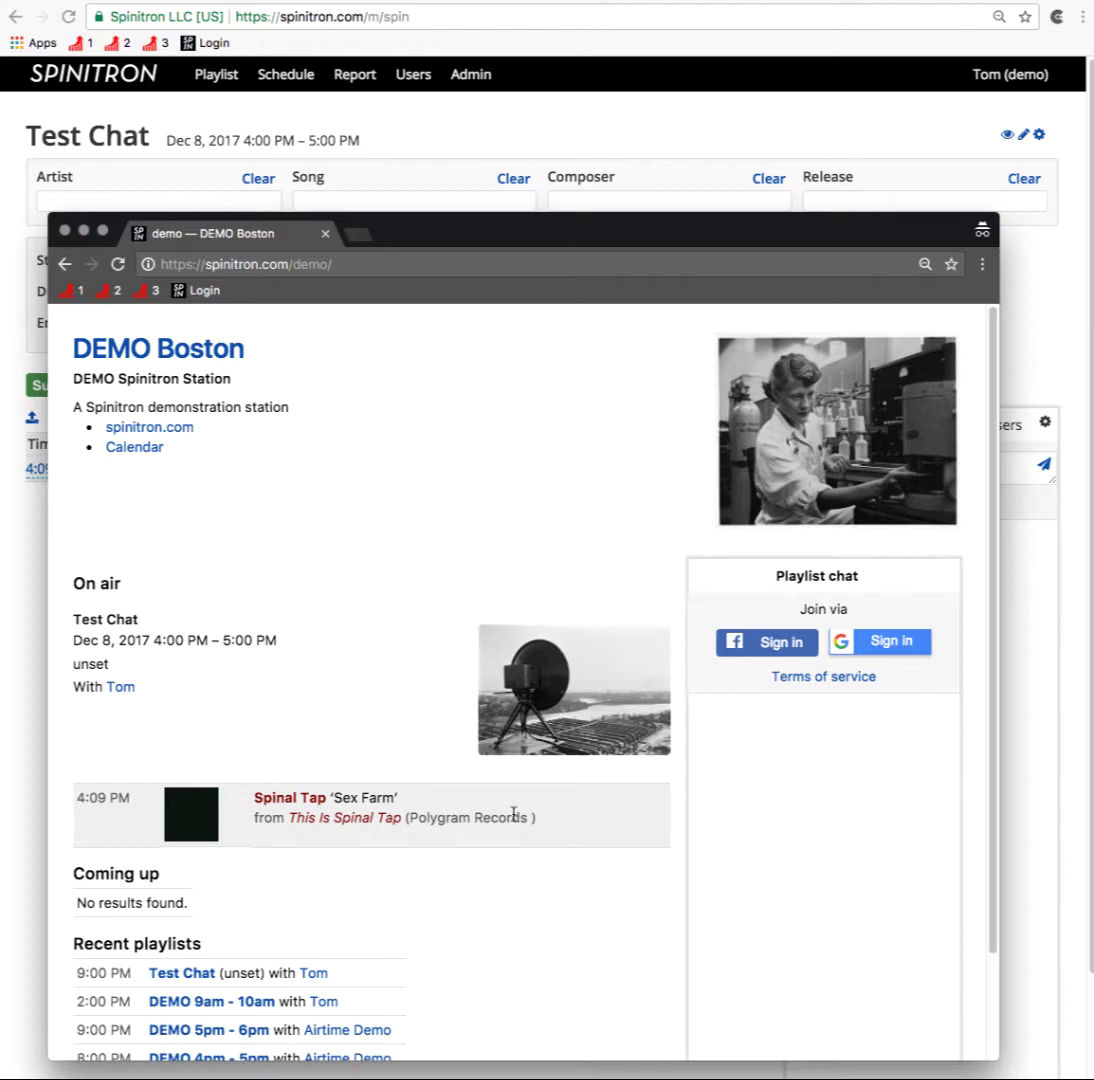
scroll(407, 605, "down", 3)
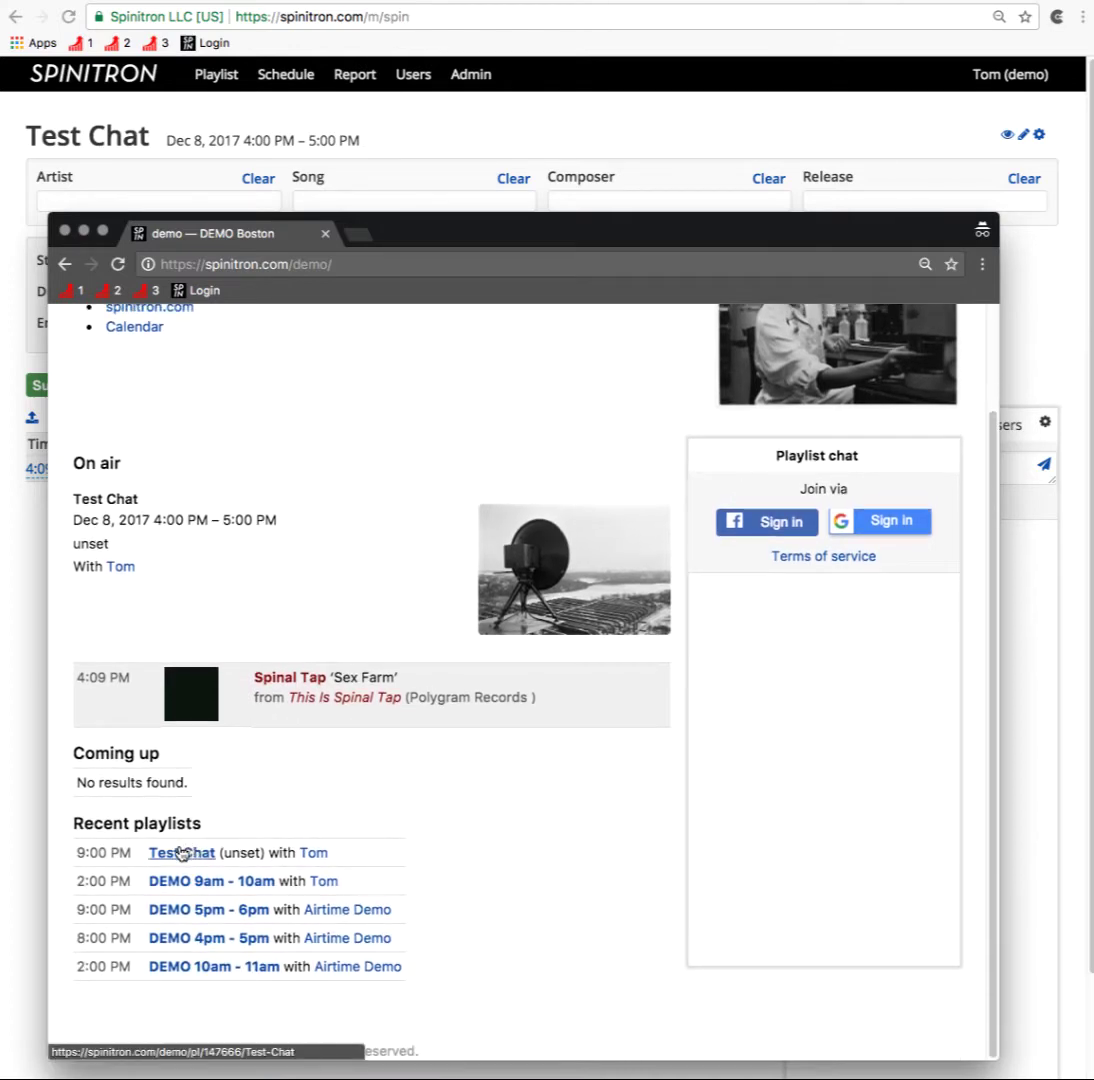
left_click(182, 849)
scroll(366, 550, "down", 5)
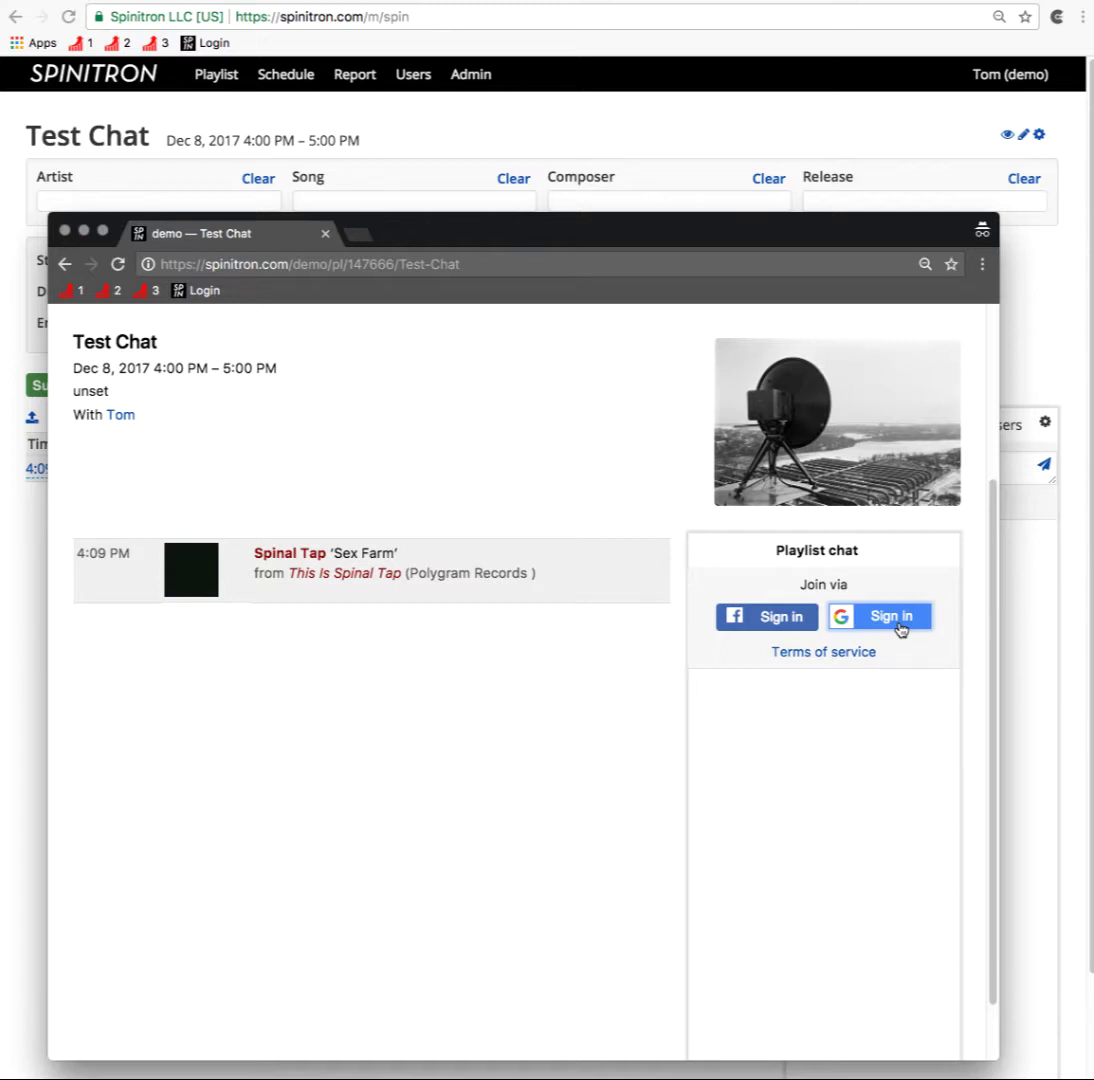
Step: Join the playlist chat by signing in with a Google account's email and password
left_click(899, 618)
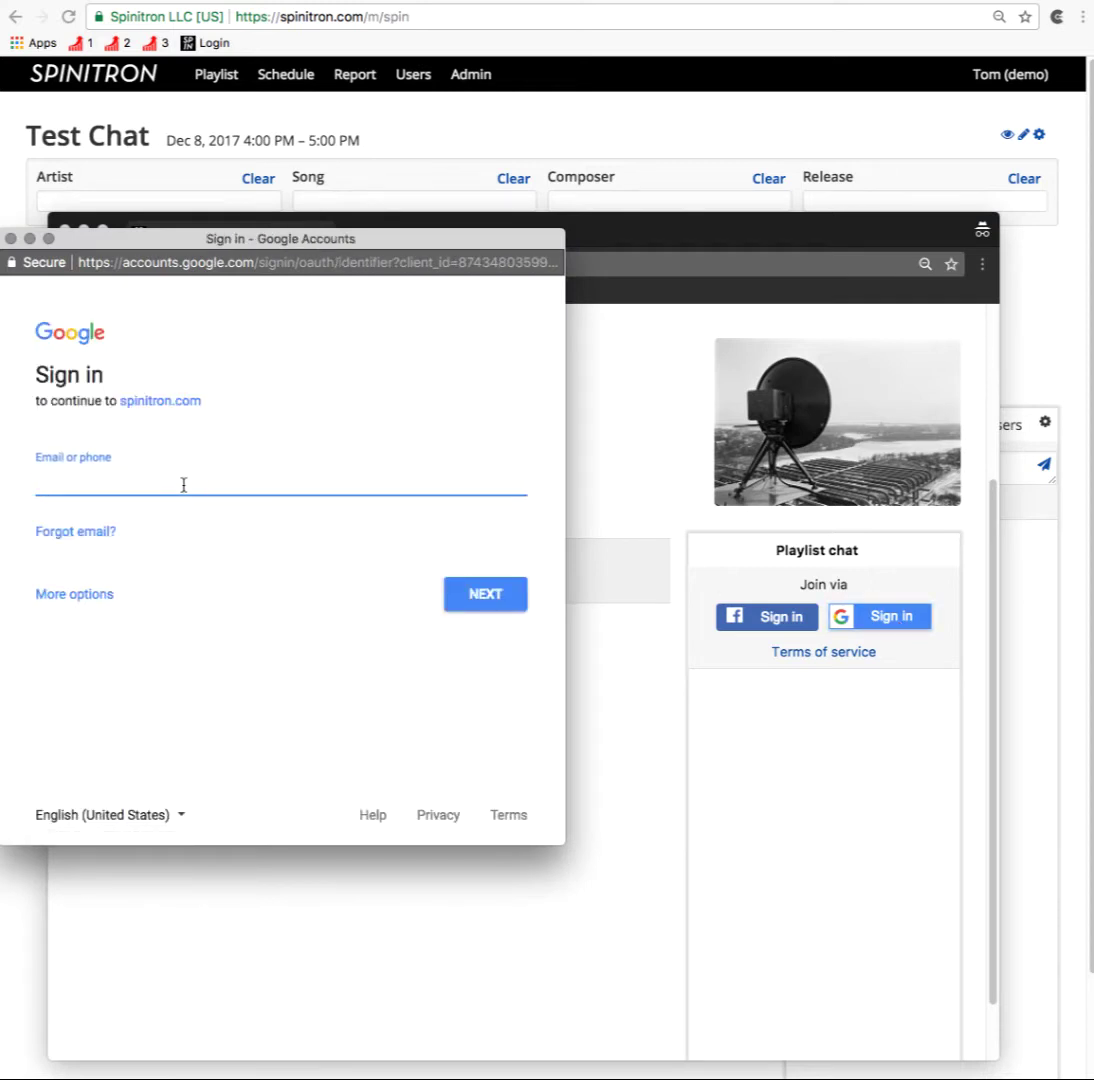
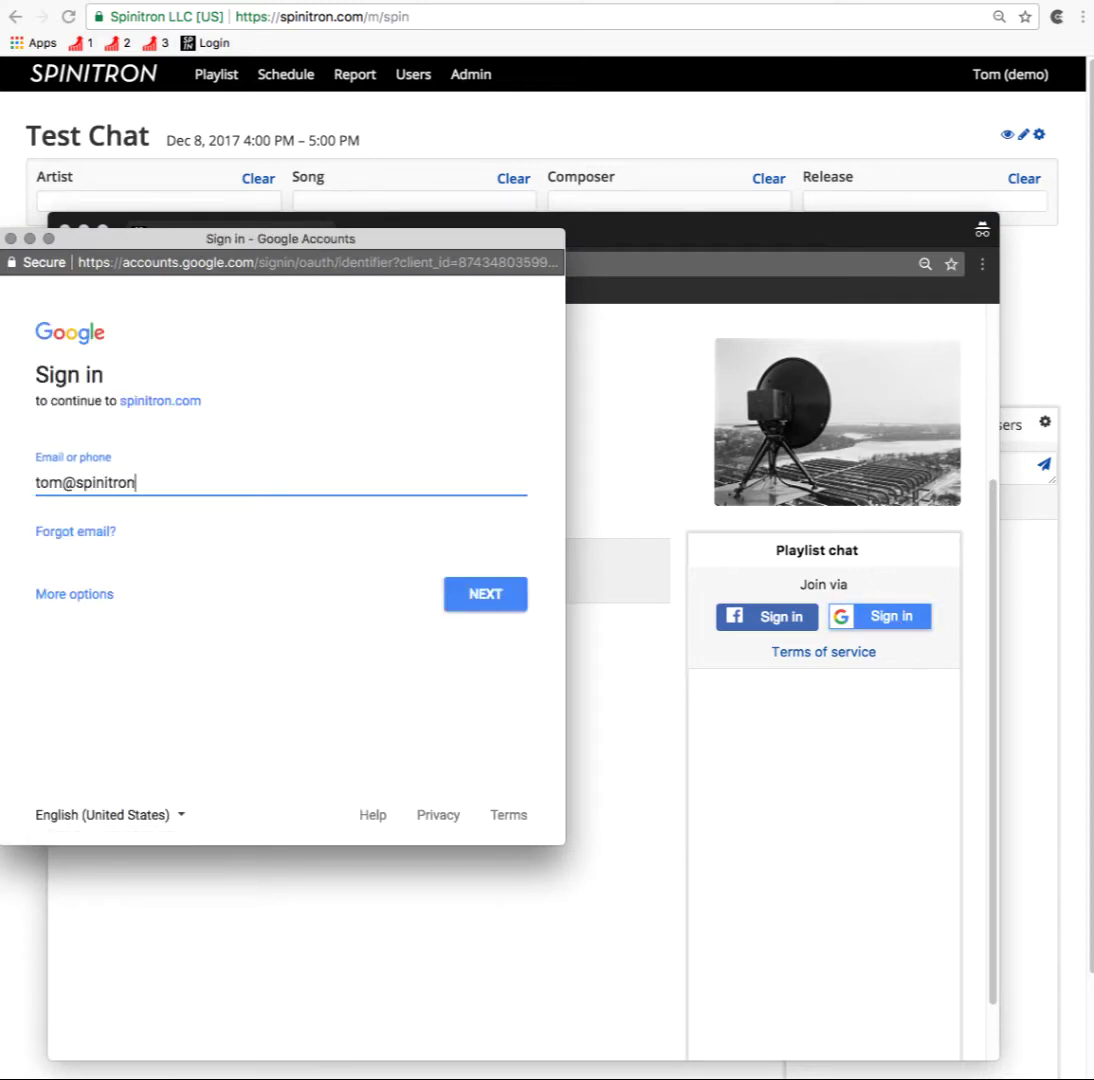
left_click(483, 595)
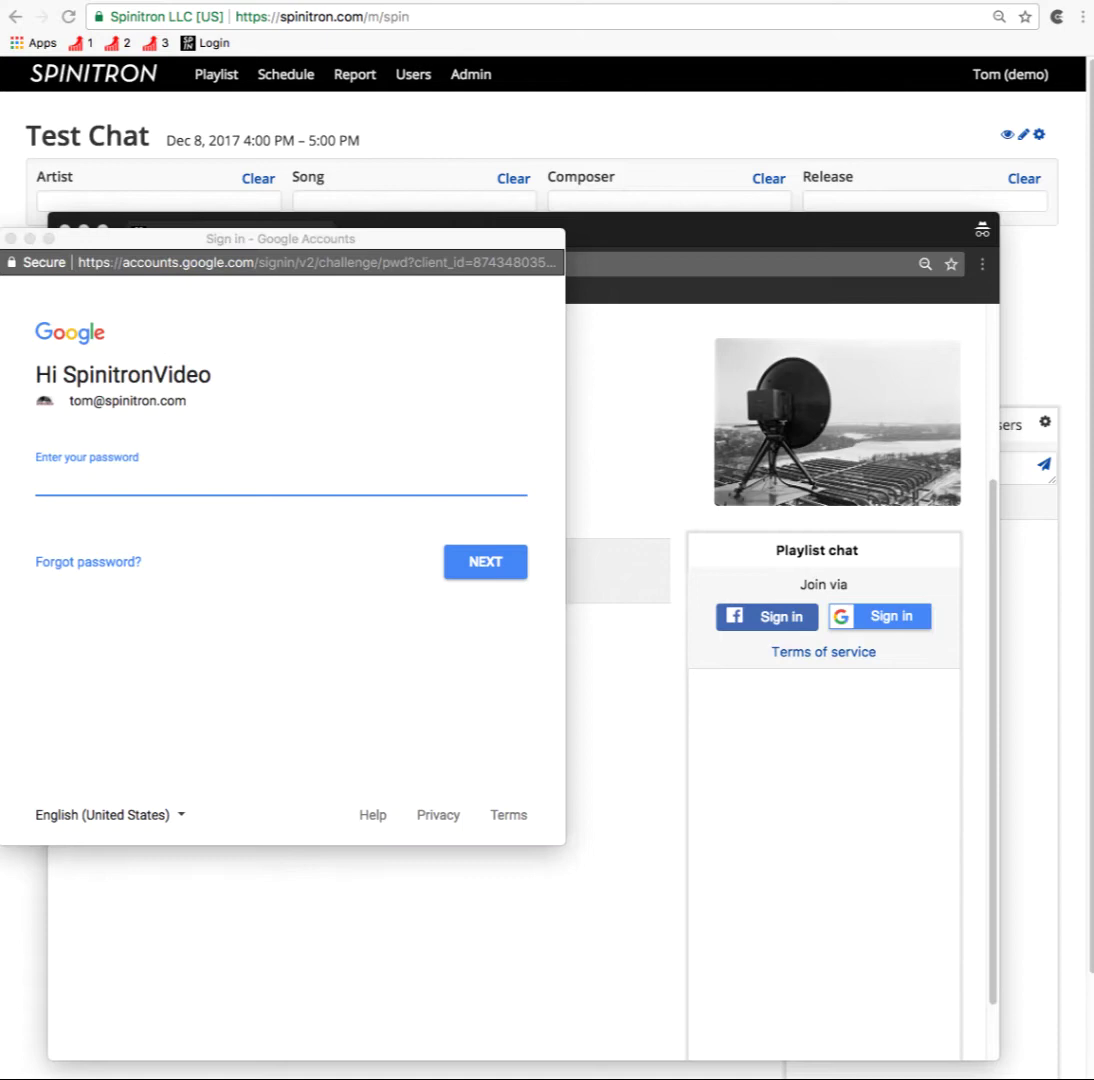
left_click(115, 490)
type("••••••••••••")
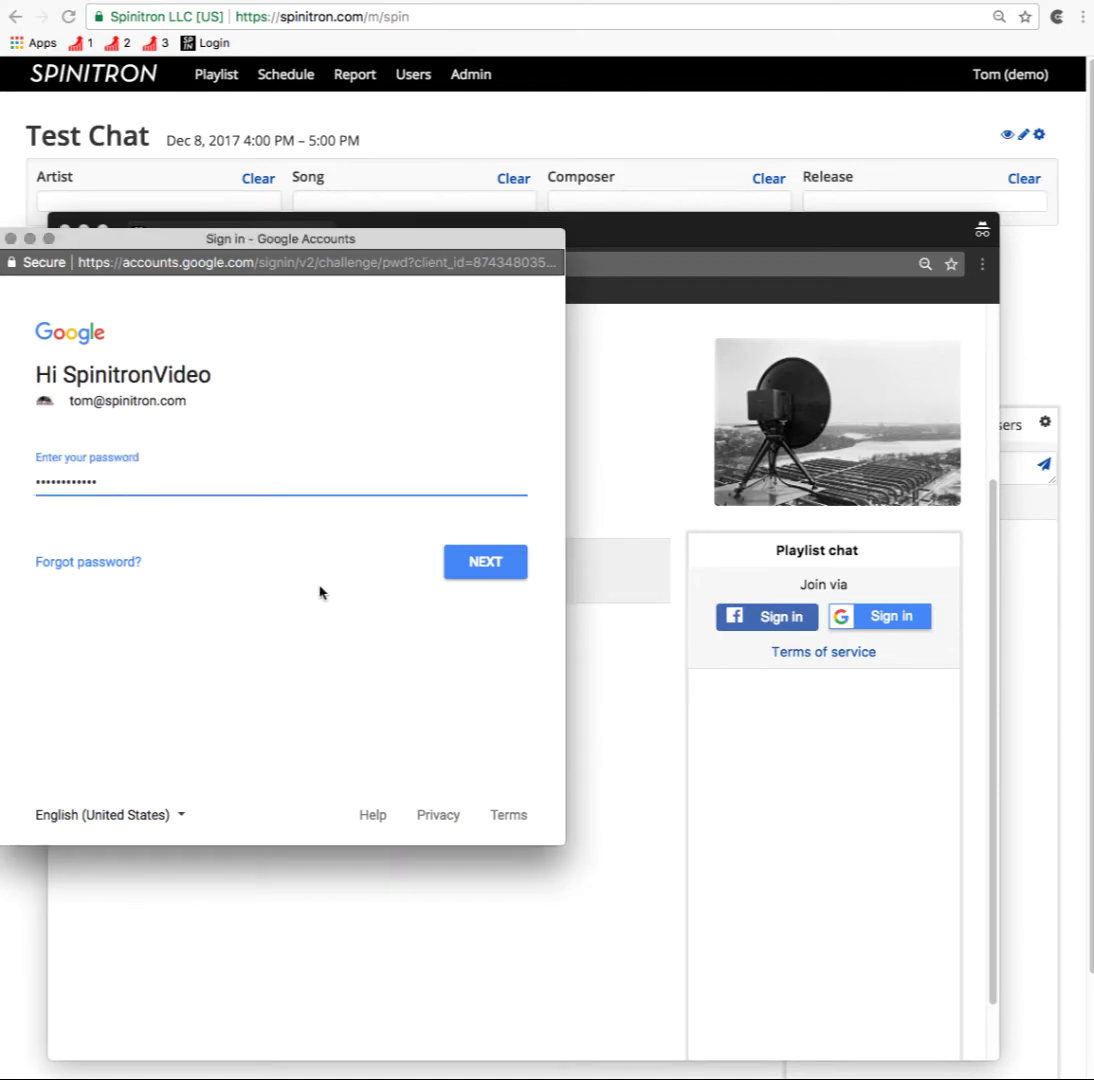
left_click(500, 564)
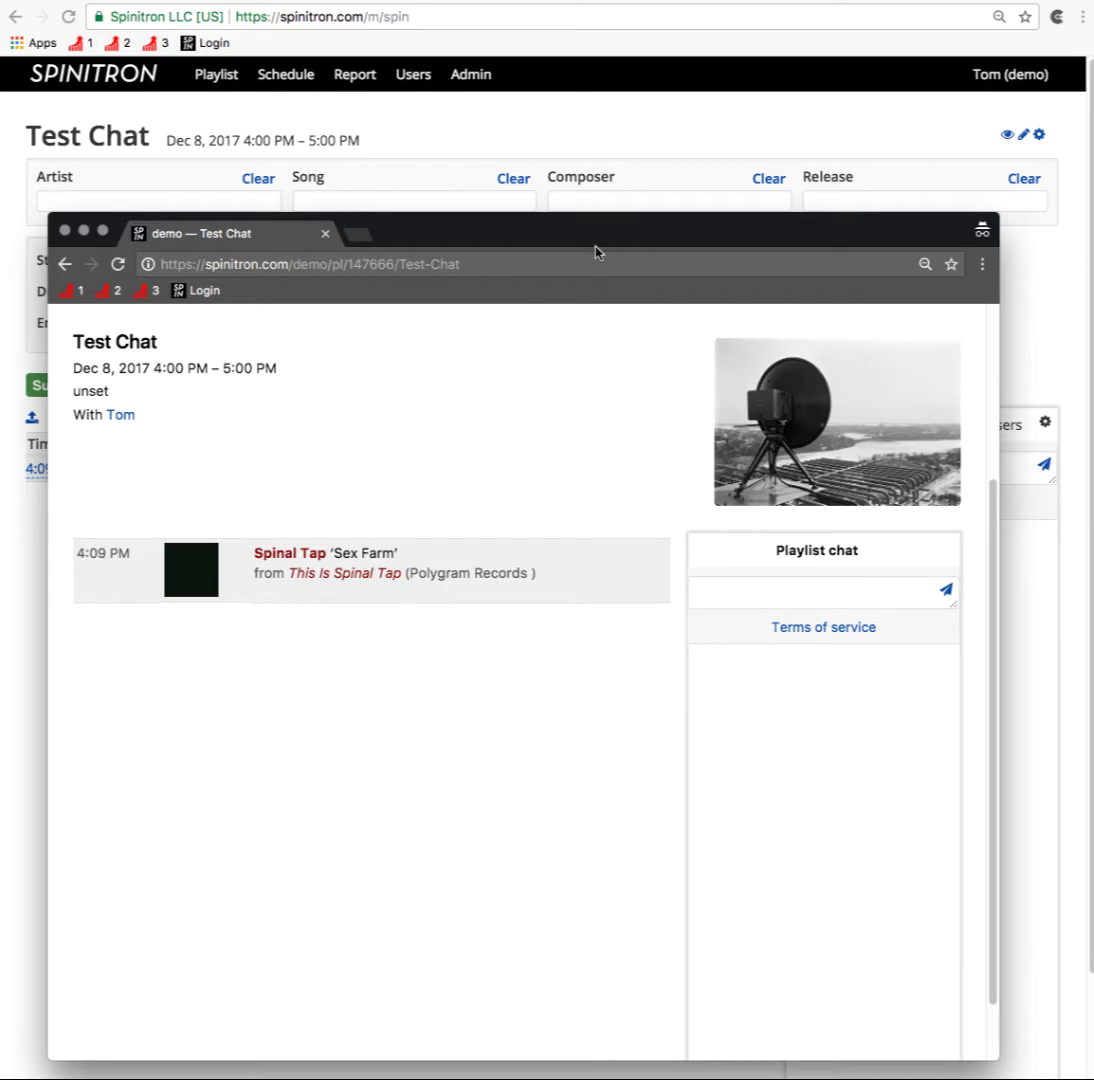
Step: Resize the listener and host windows, then post 'hello' in the chat as host
left_click_drag(571, 212, 567, 435)
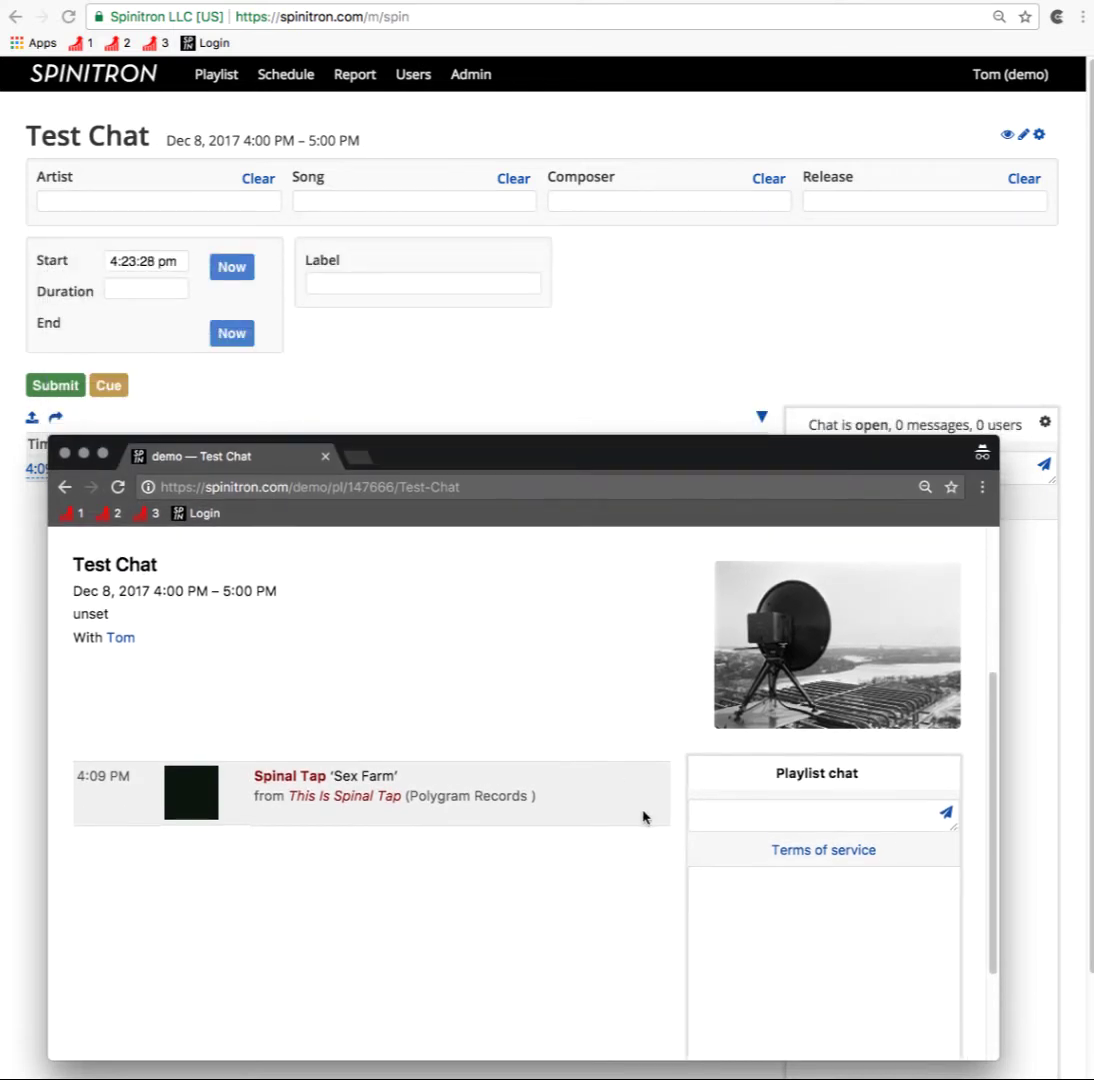
left_click_drag(1023, 1059, 1040, 461)
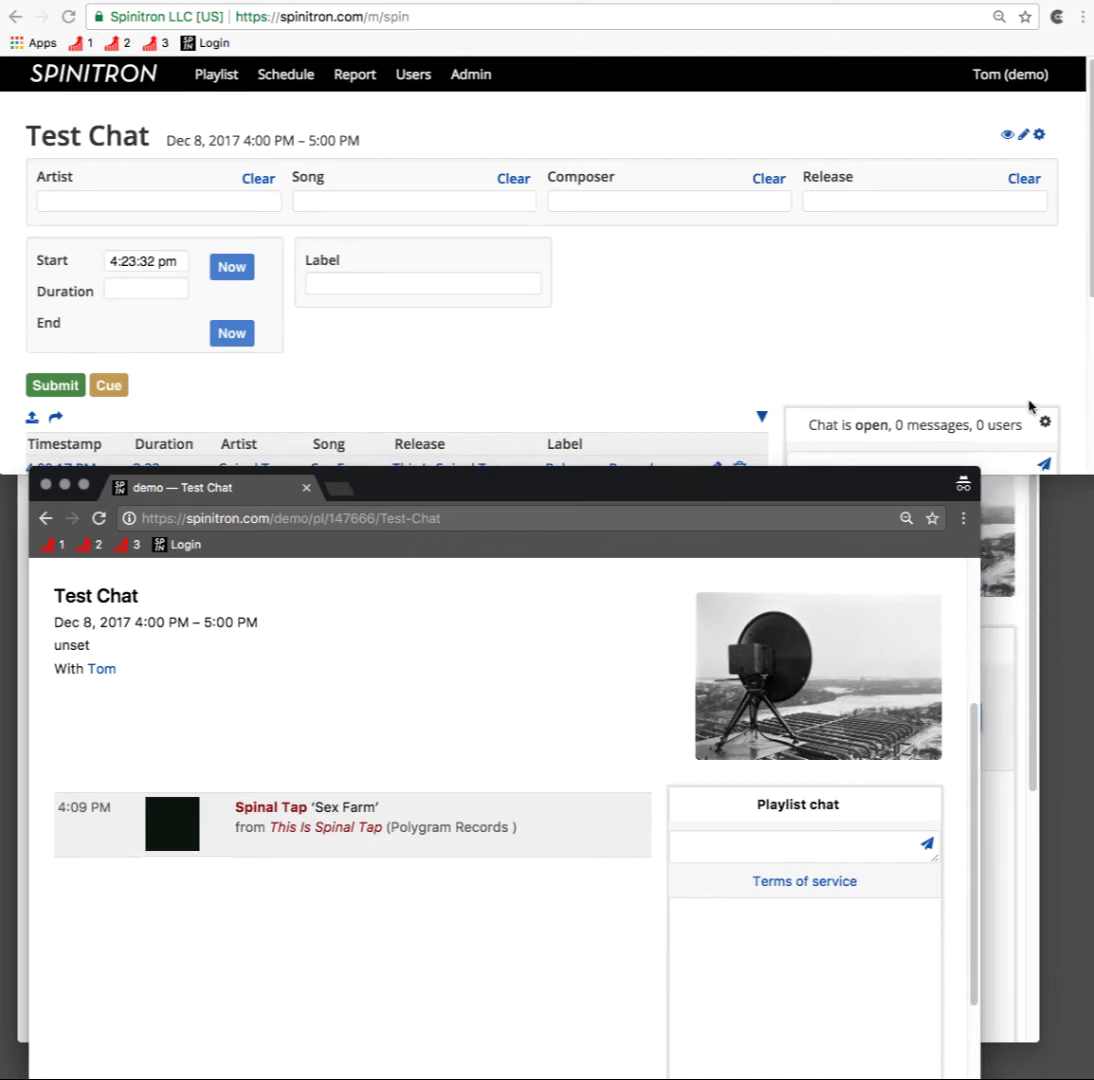
left_click(911, 356)
scroll(908, 358, "down", 5)
scroll(908, 358, "down", 2)
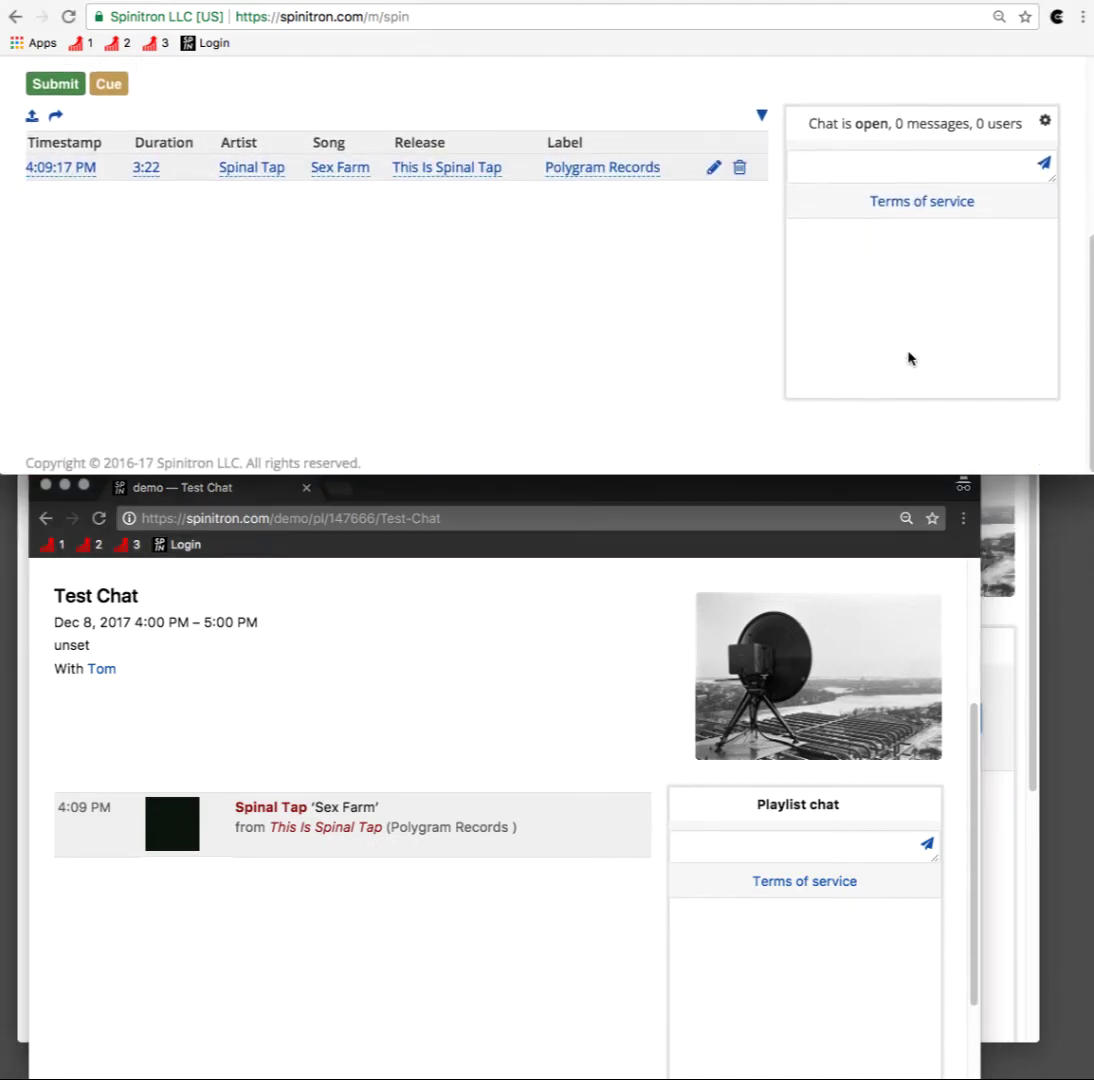
left_click(833, 157)
type("hello")
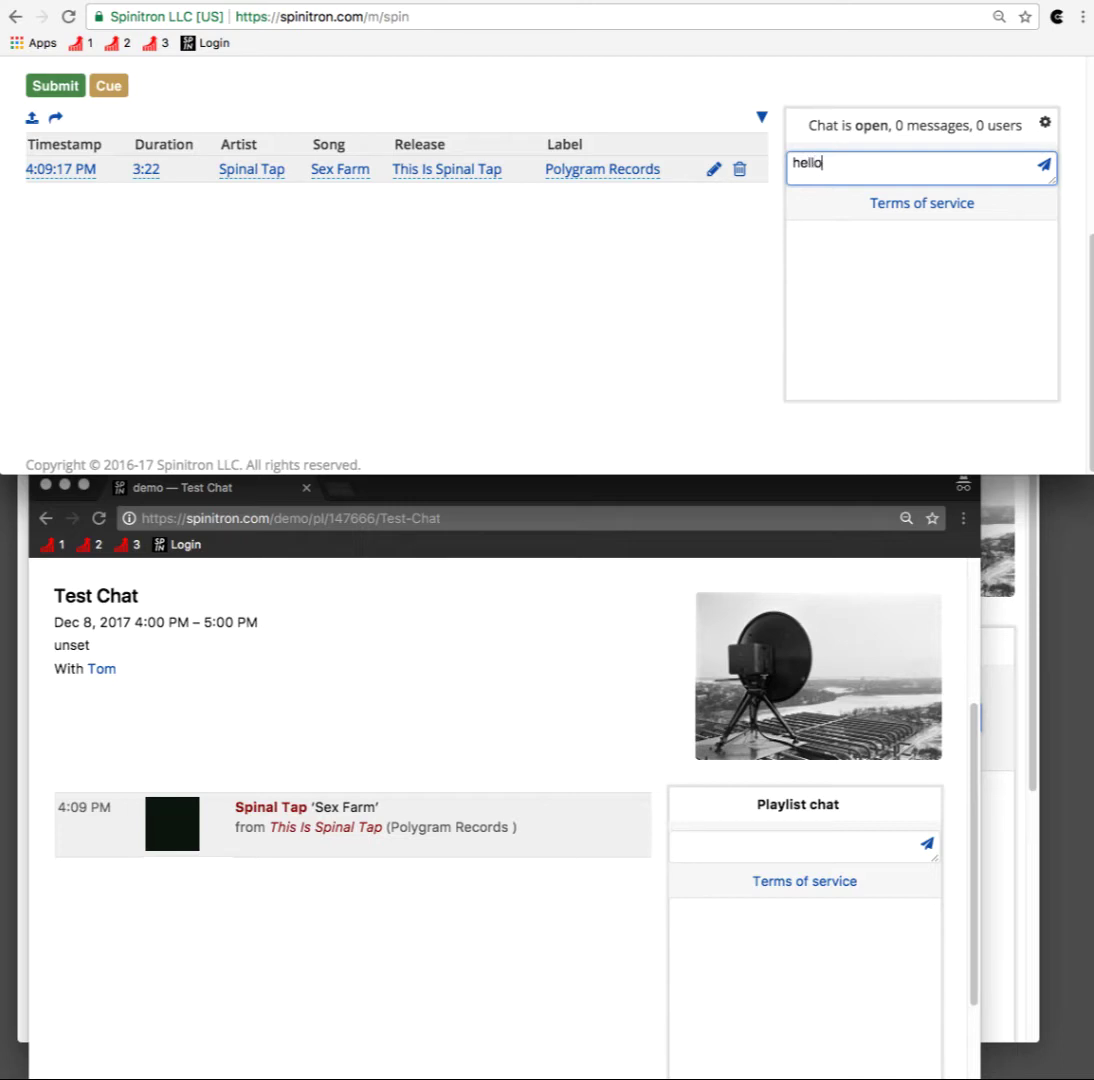
key("Return")
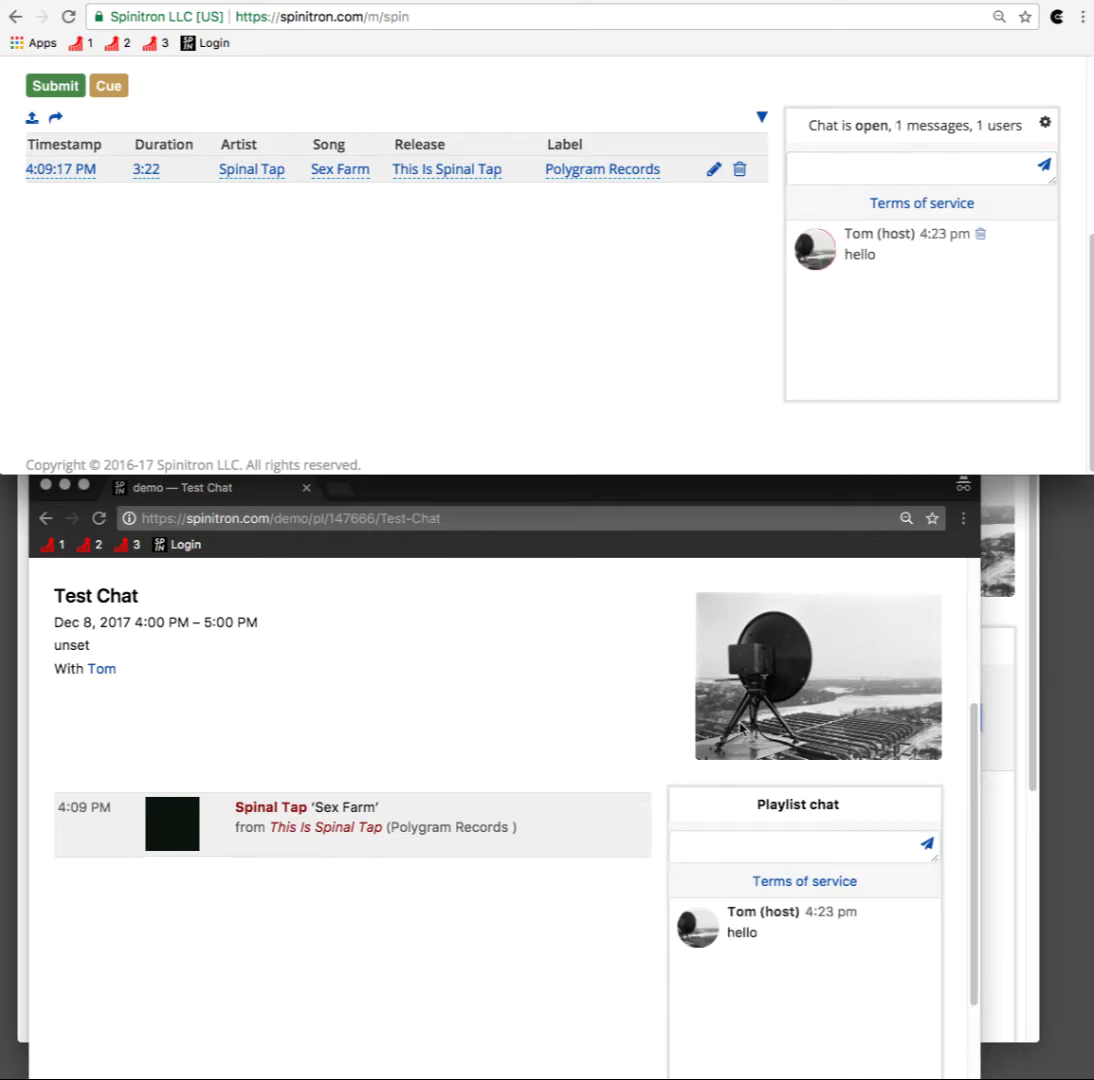
Step: Reply 'you too' from the listener window's playlist chat
left_click(718, 838)
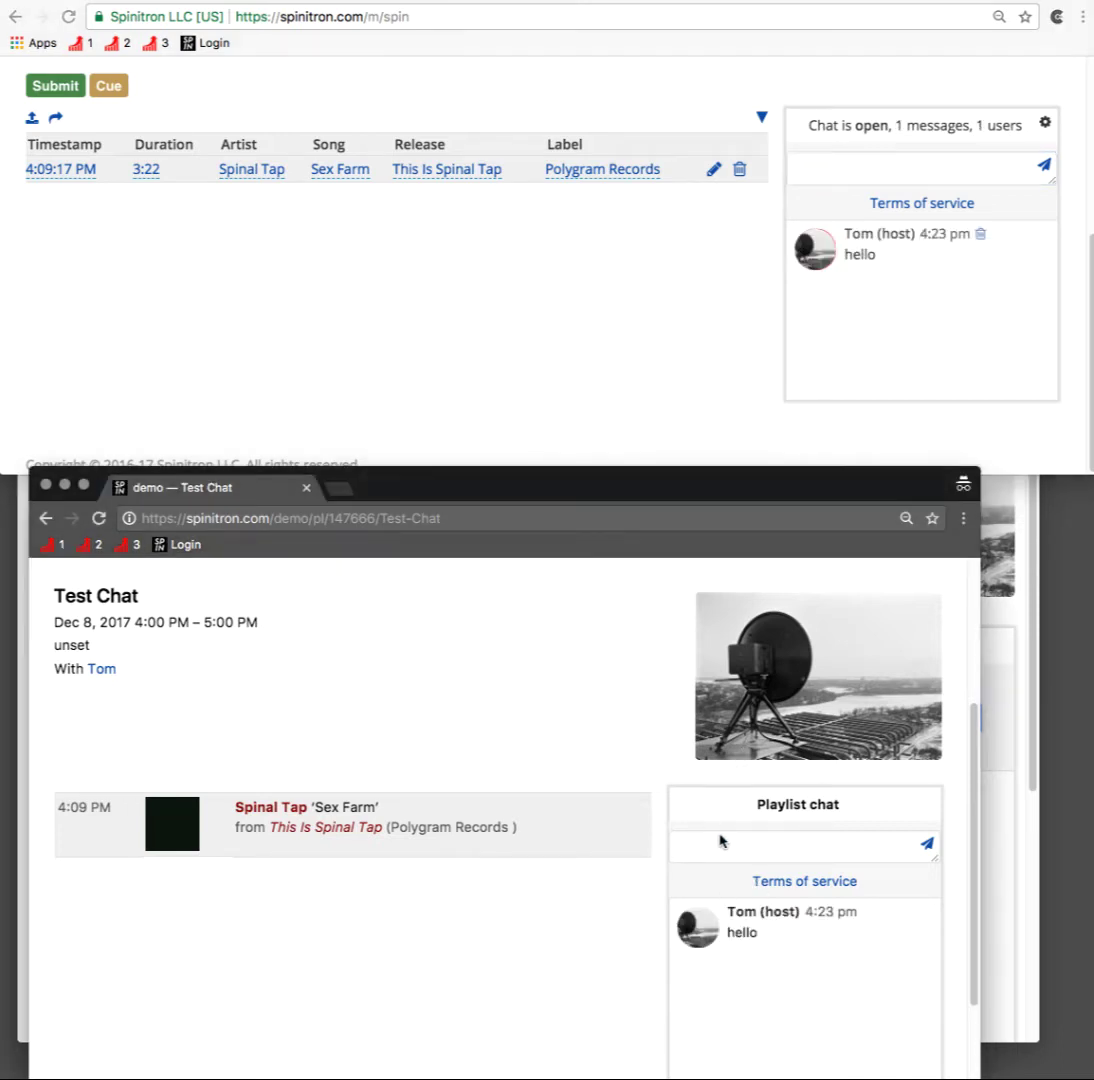
left_click(708, 847)
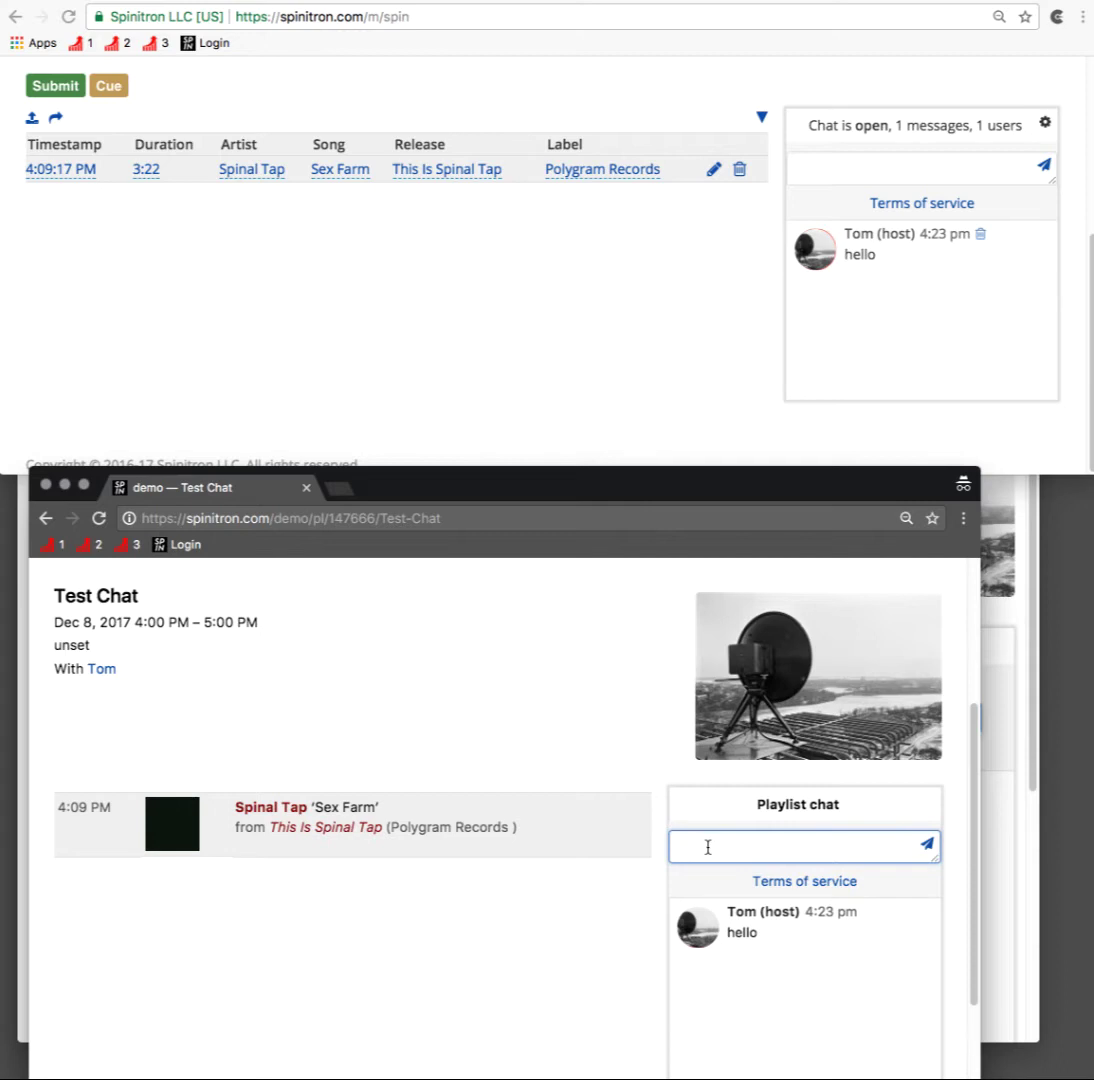
type("you too")
key("Return")
Step: Open and close the host's chat moderation settings
left_click(1044, 120)
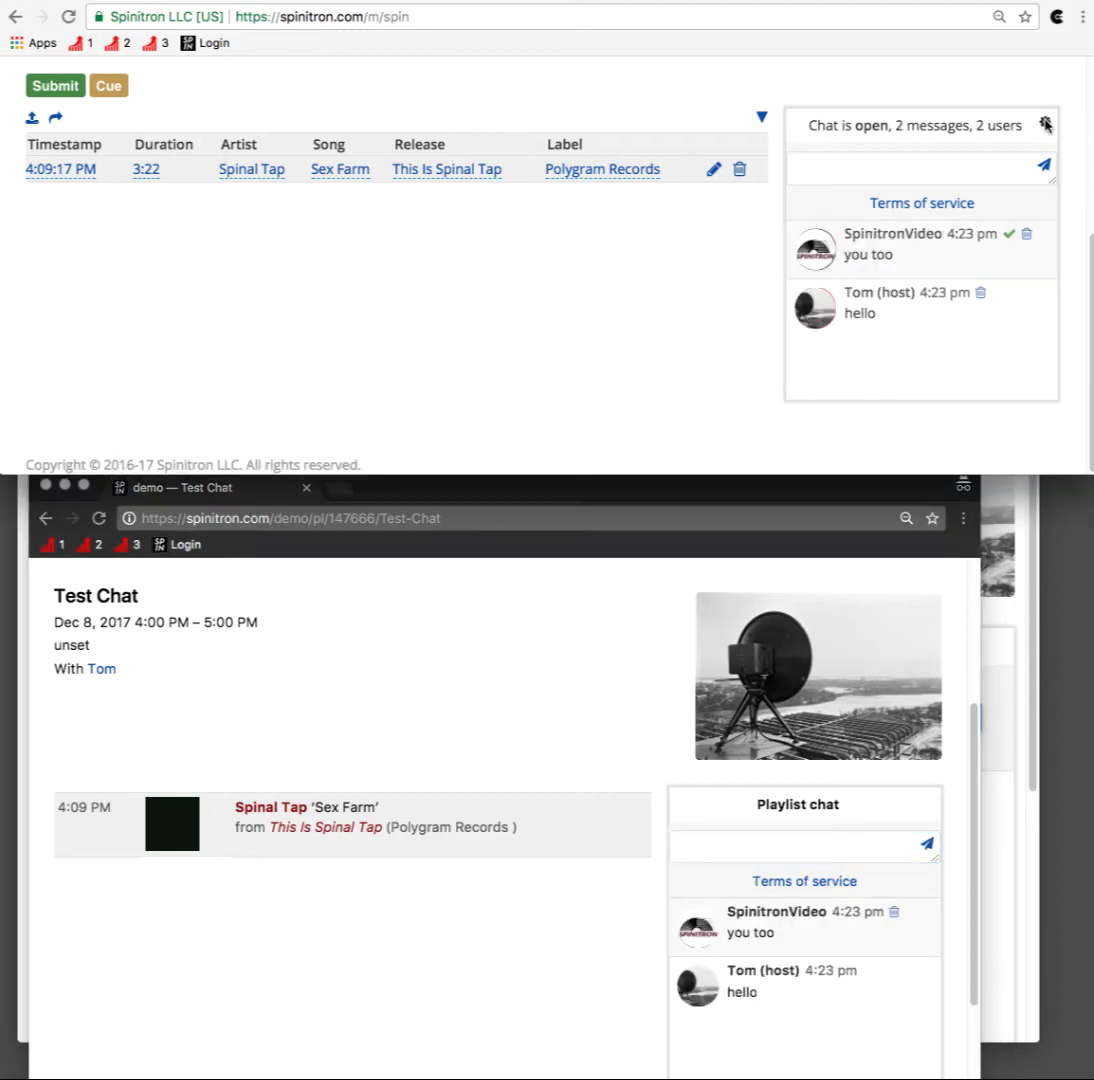
left_click(1045, 123)
left_click(1045, 124)
scroll(667, 691, "down", 3)
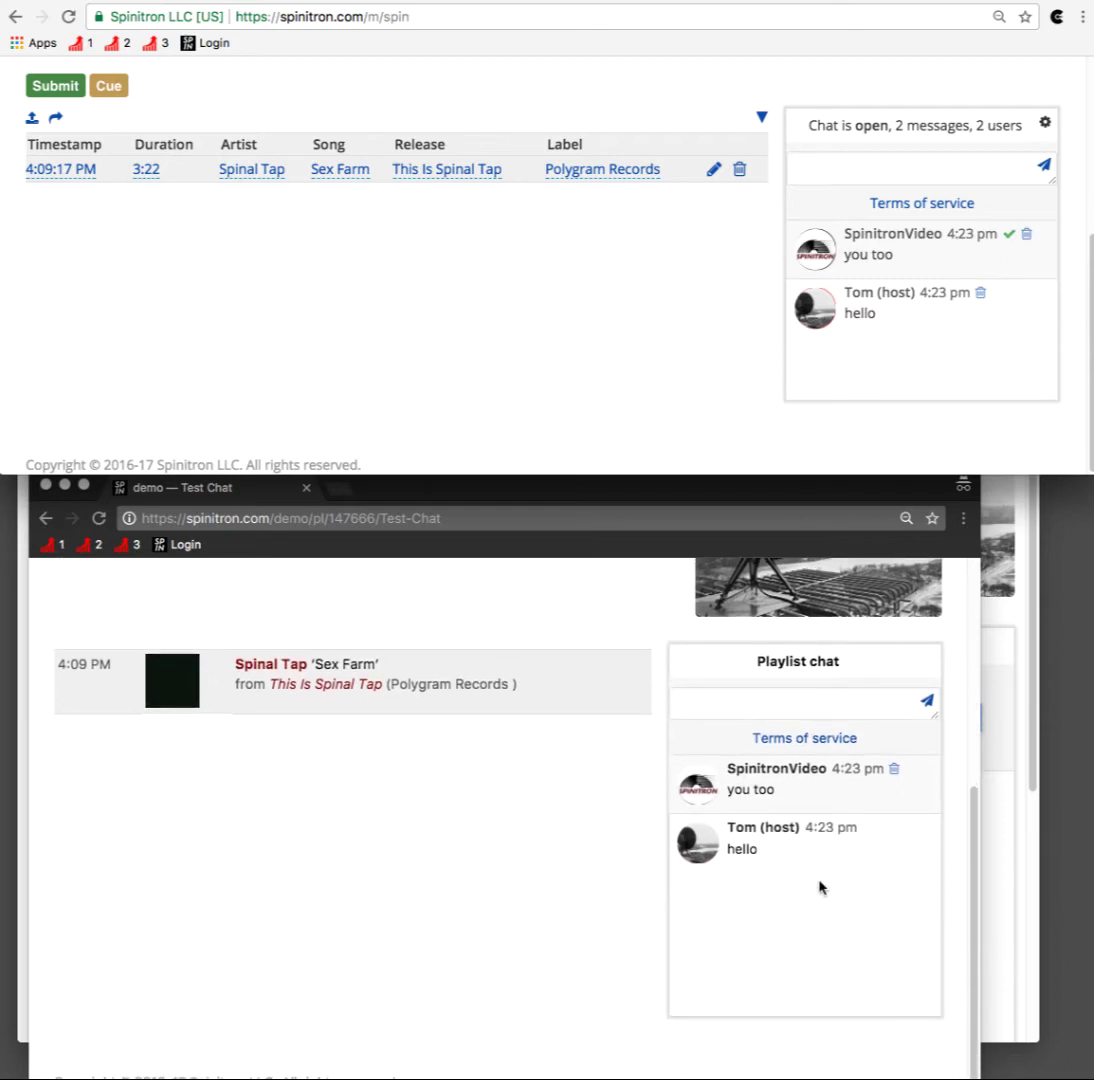
scroll(788, 803, "up", 5)
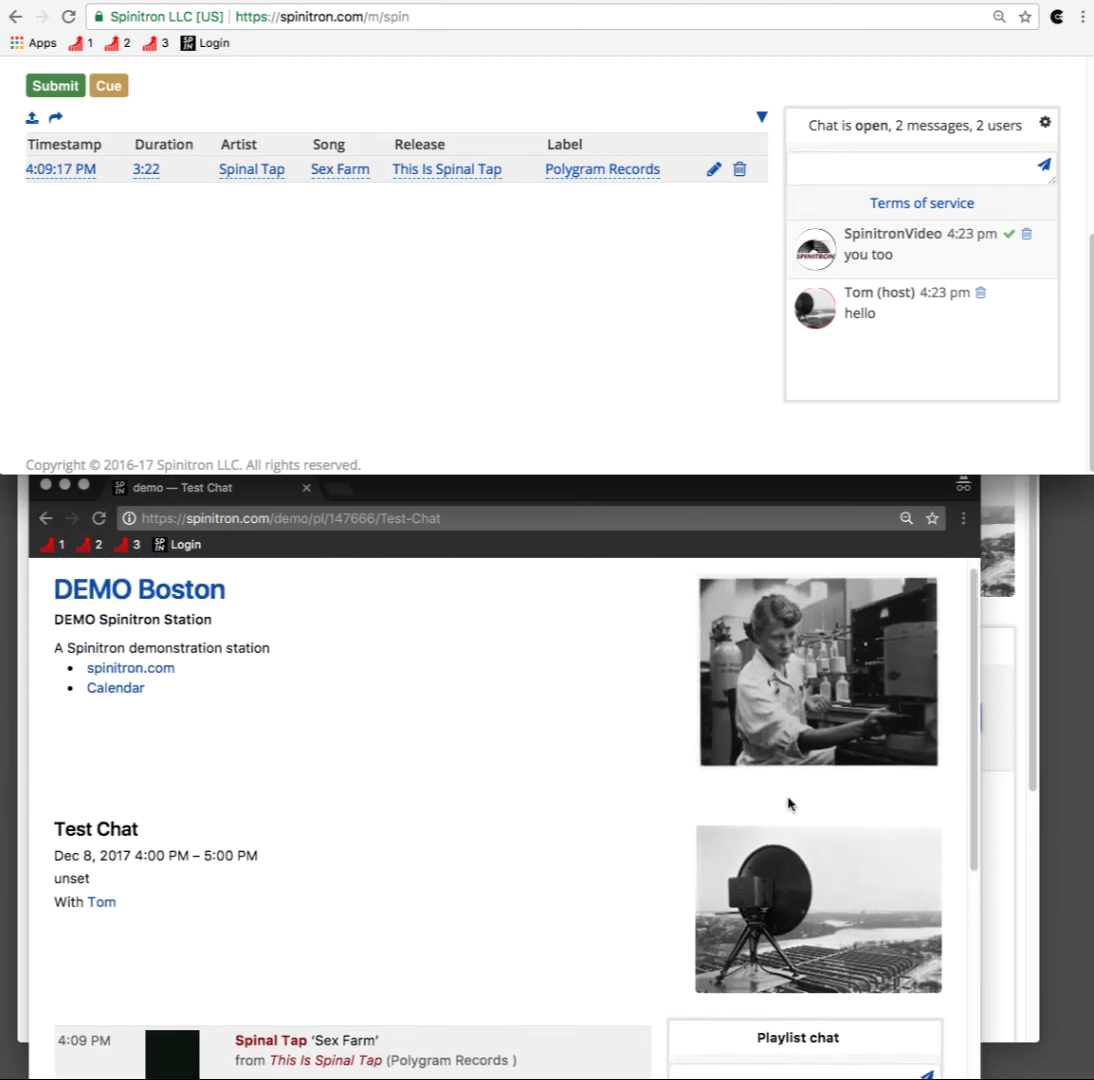
scroll(788, 803, "down", 5)
Step: Approve the listener's 'you too' message, delete it, then restore it
left_click(1009, 234)
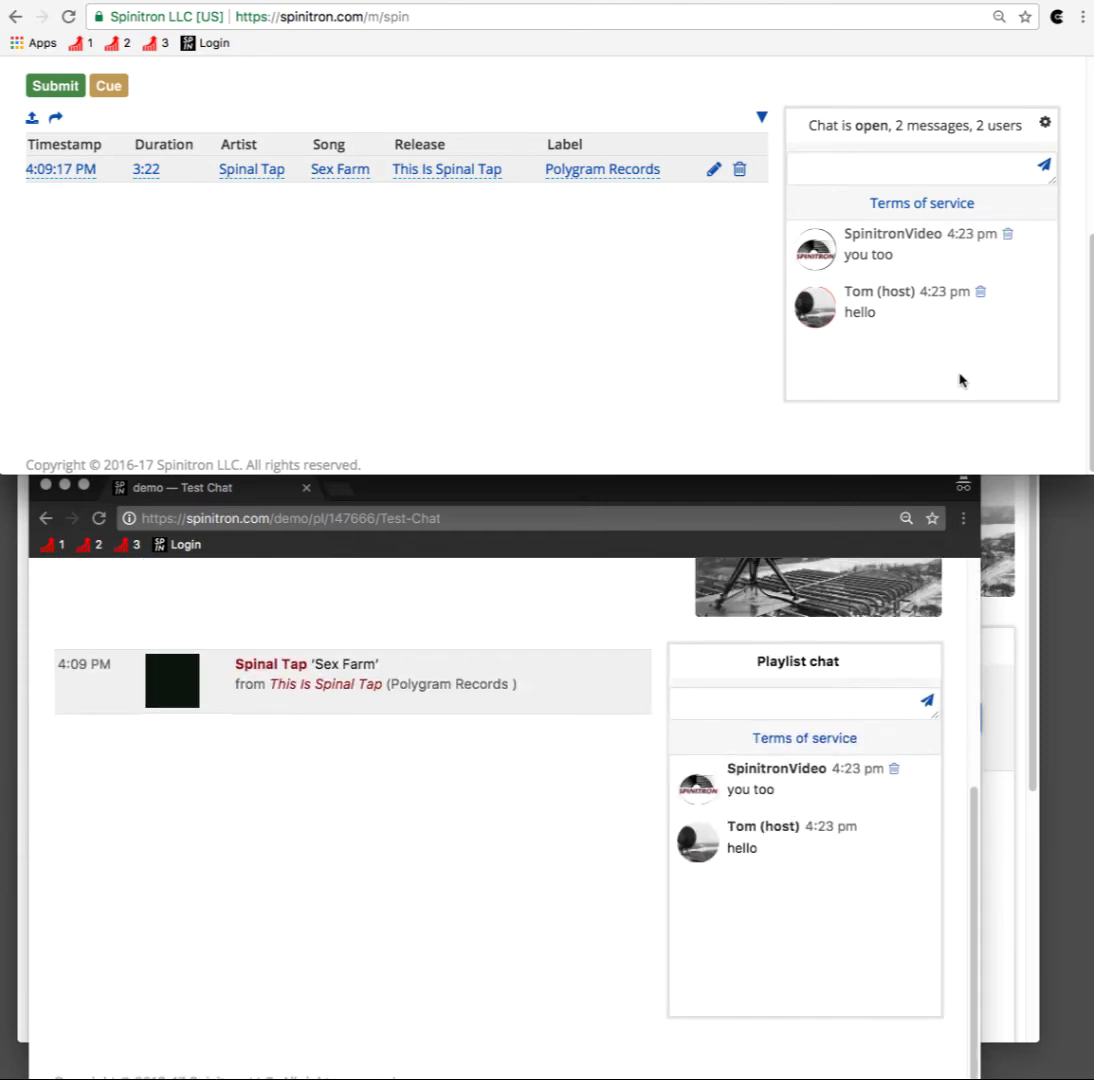
left_click(1009, 236)
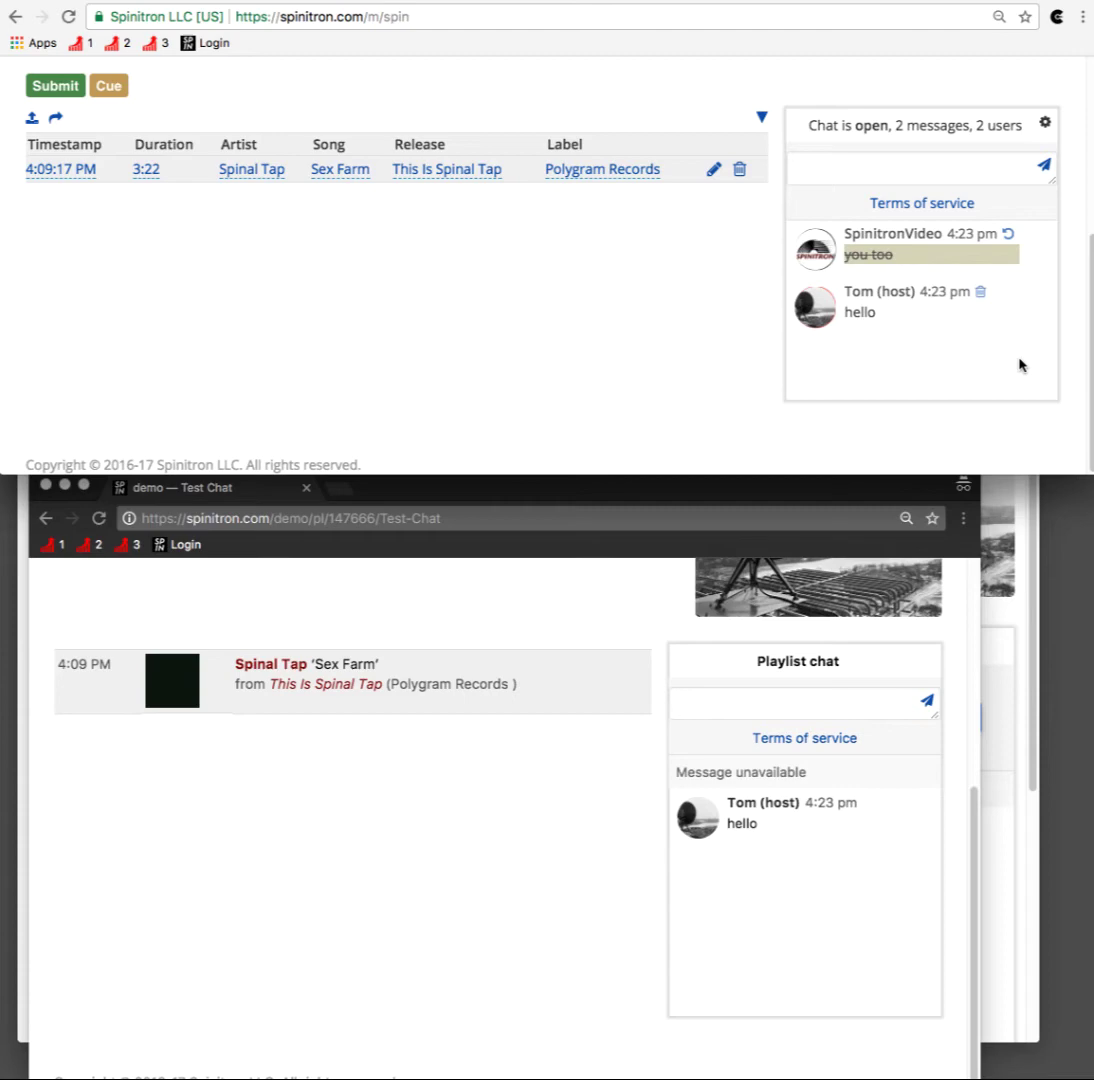
left_click(1008, 235)
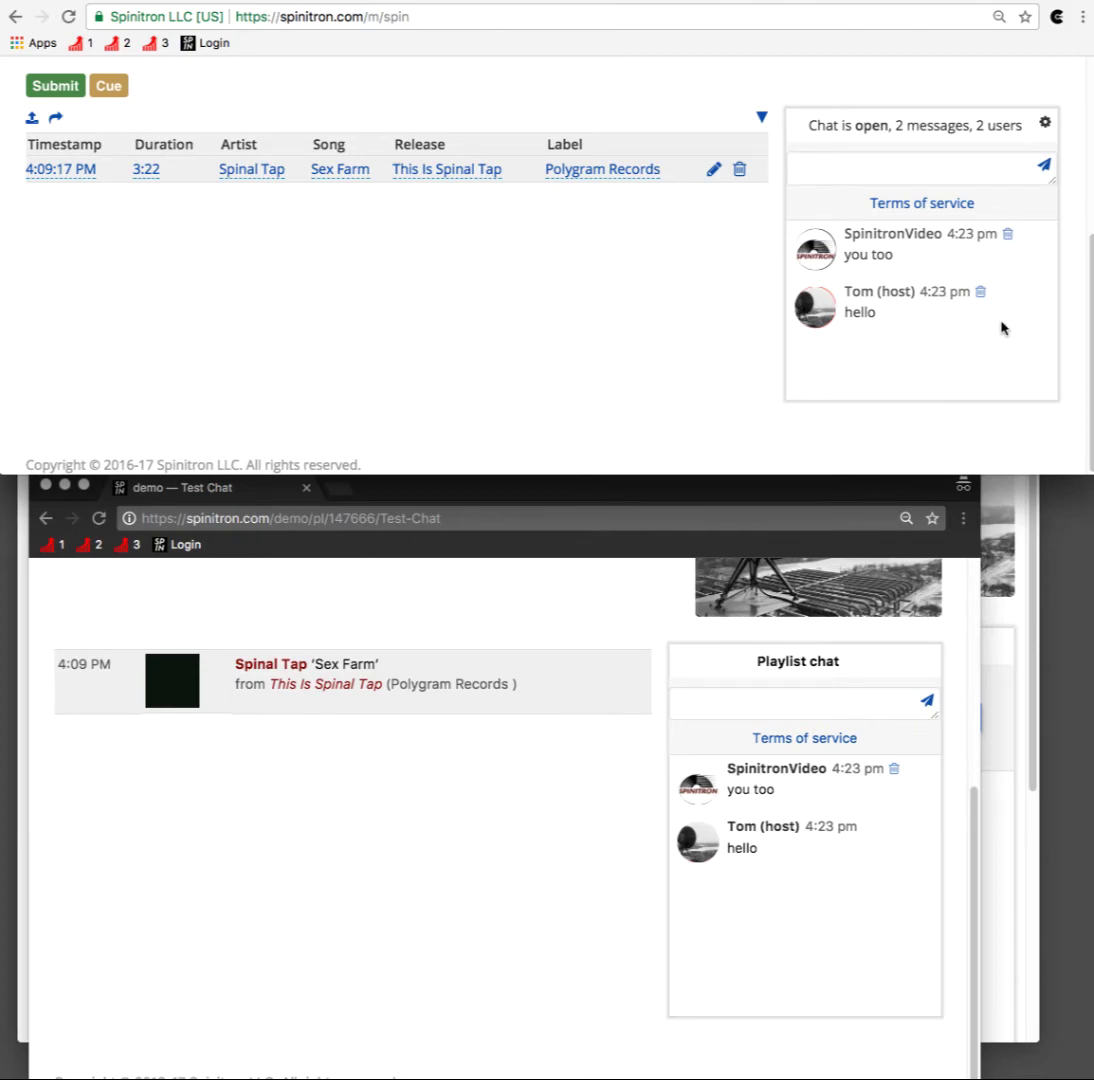
Step: Delete the 'hello' message and all remaining messages, then close and reopen the chat
left_click(981, 292)
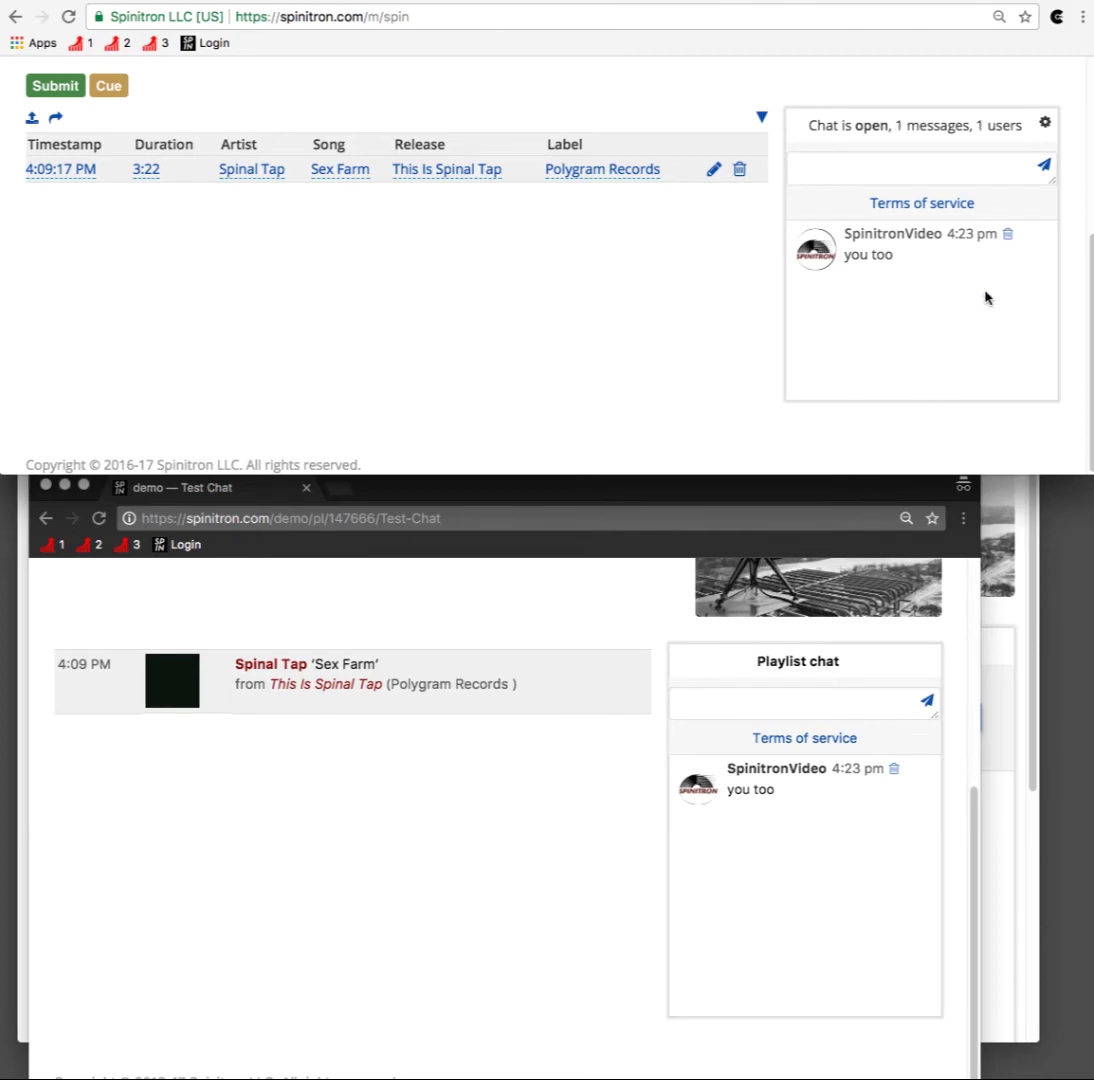
left_click(966, 195)
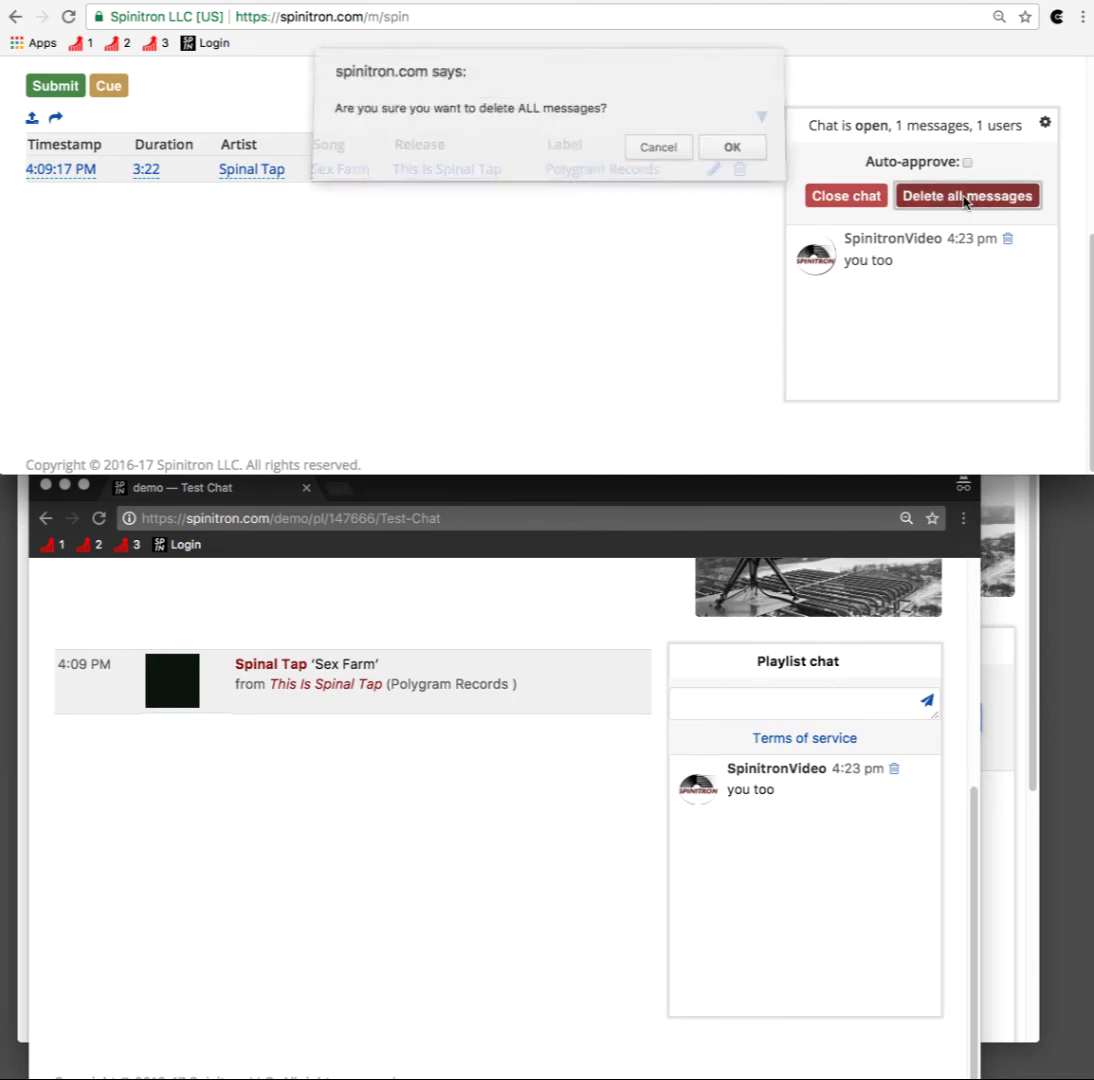
left_click(740, 151)
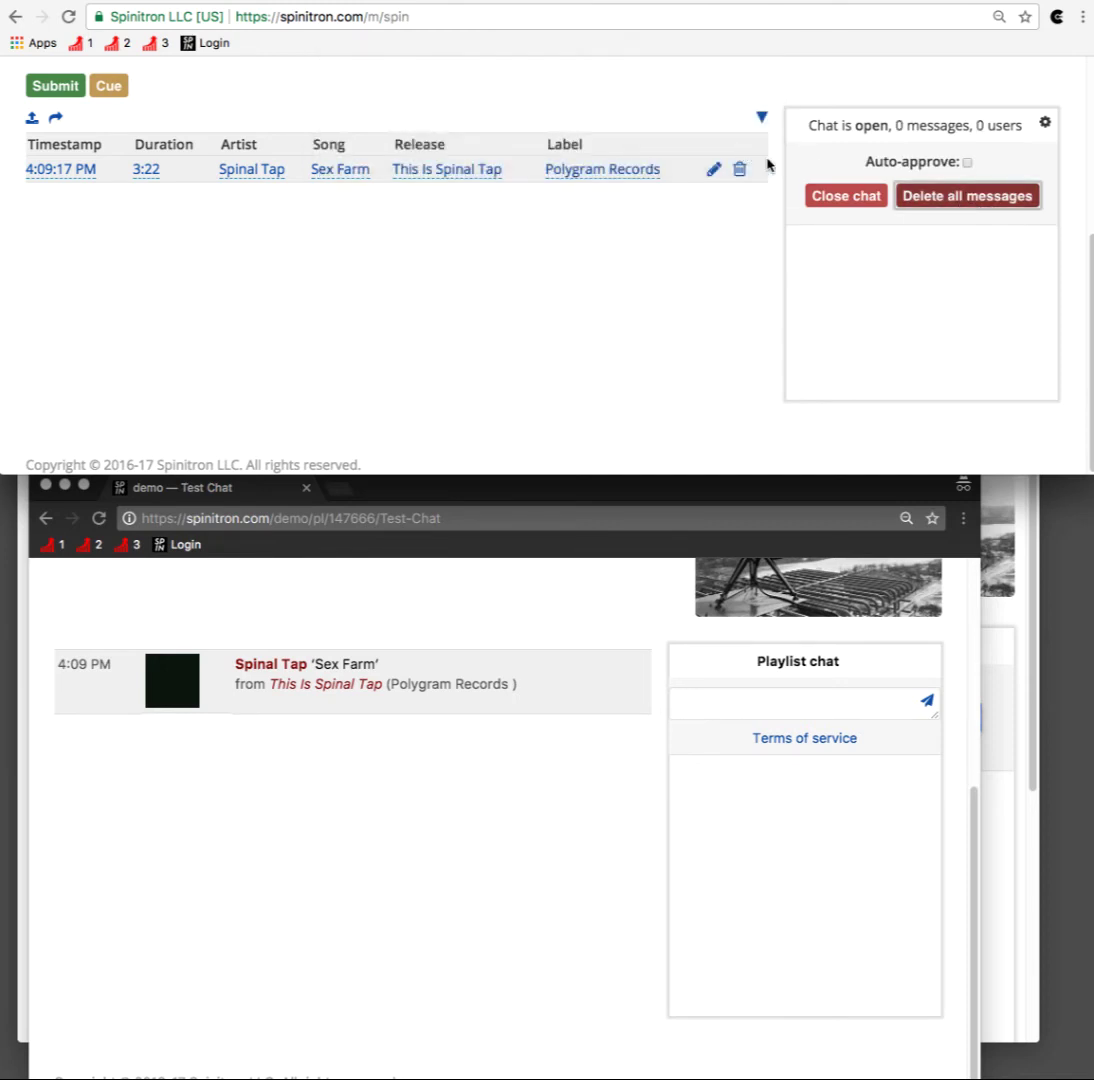
left_click(841, 205)
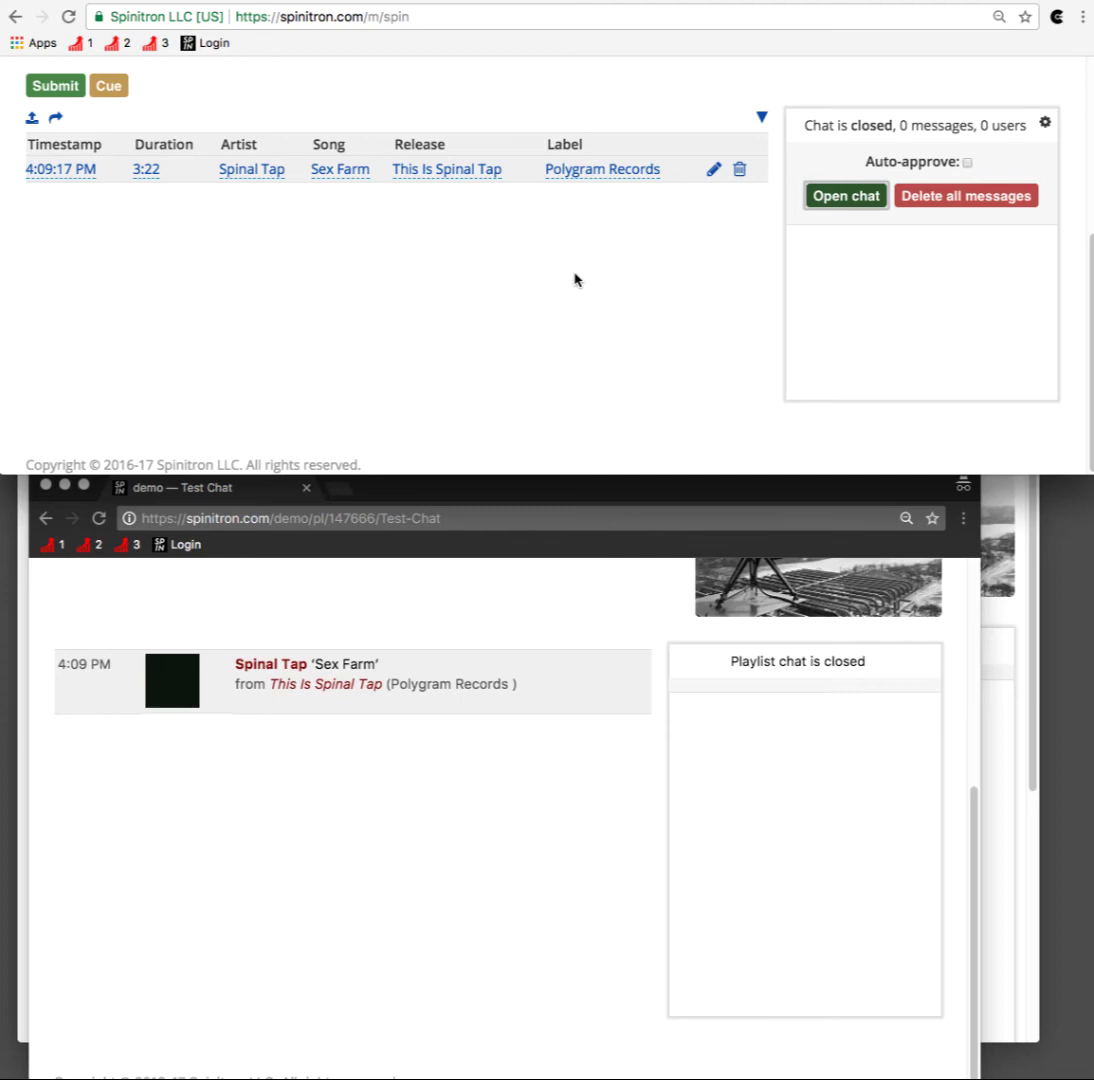
left_click(832, 203)
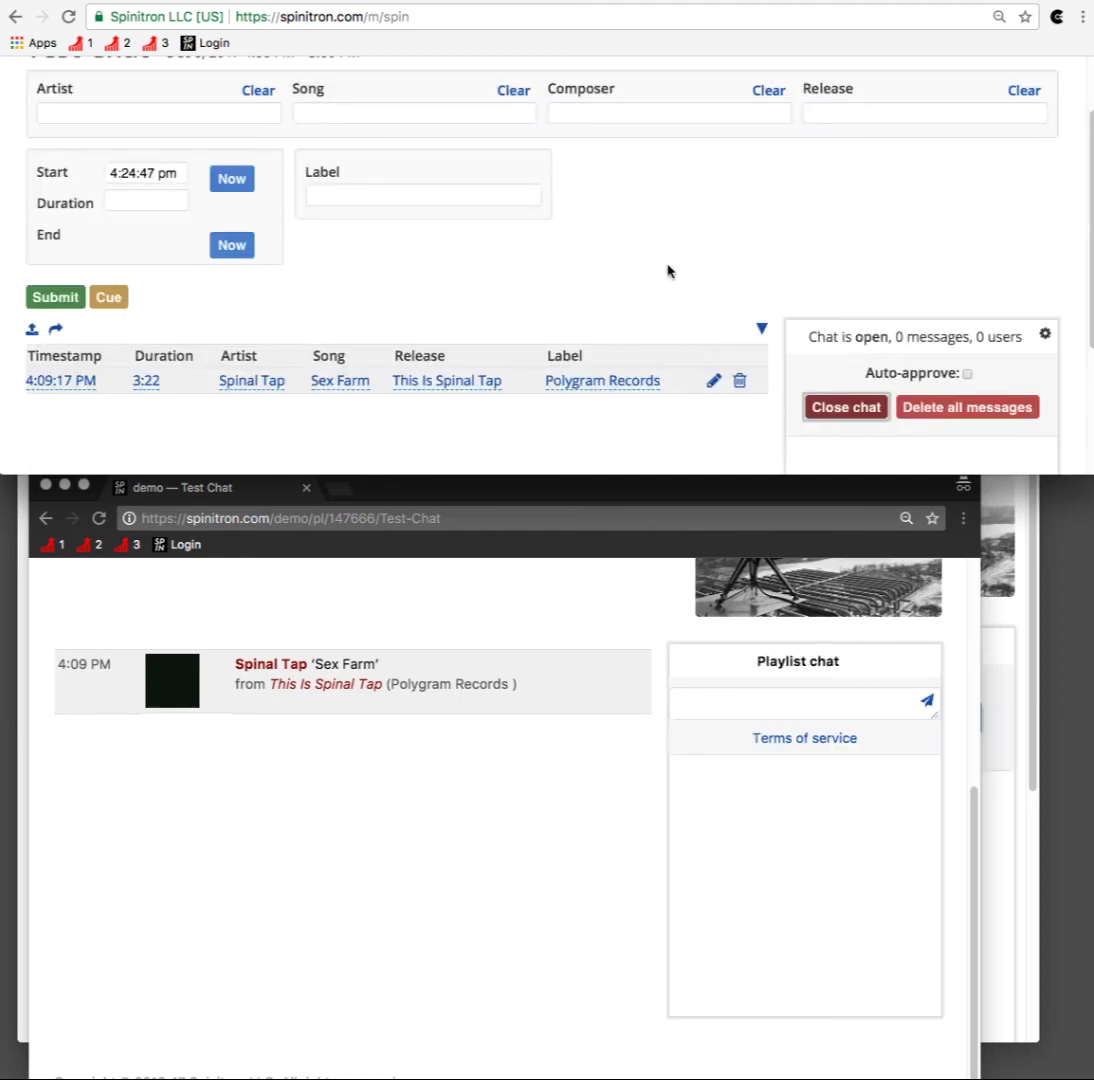